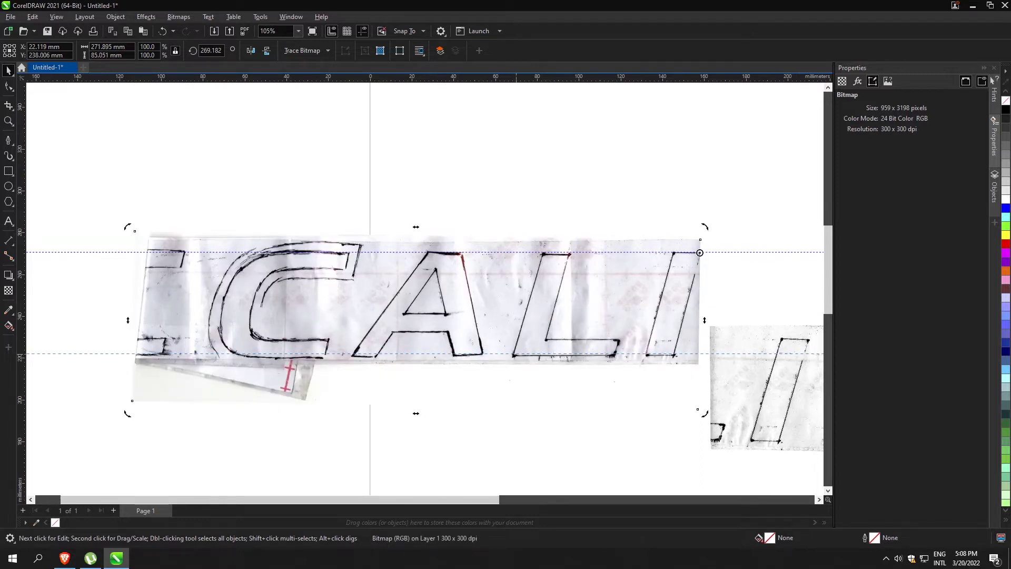
- Position the second scan against the right end of the first, matching the guidelines, and rotate it to 91.432°
drag(516, 354, 516, 355)
scroll(307, 290, down, 2)
drag(626, 363, 616, 314)
click(616, 314)
drag(700, 300, 550, 327)
drag(522, 254, 521, 255)
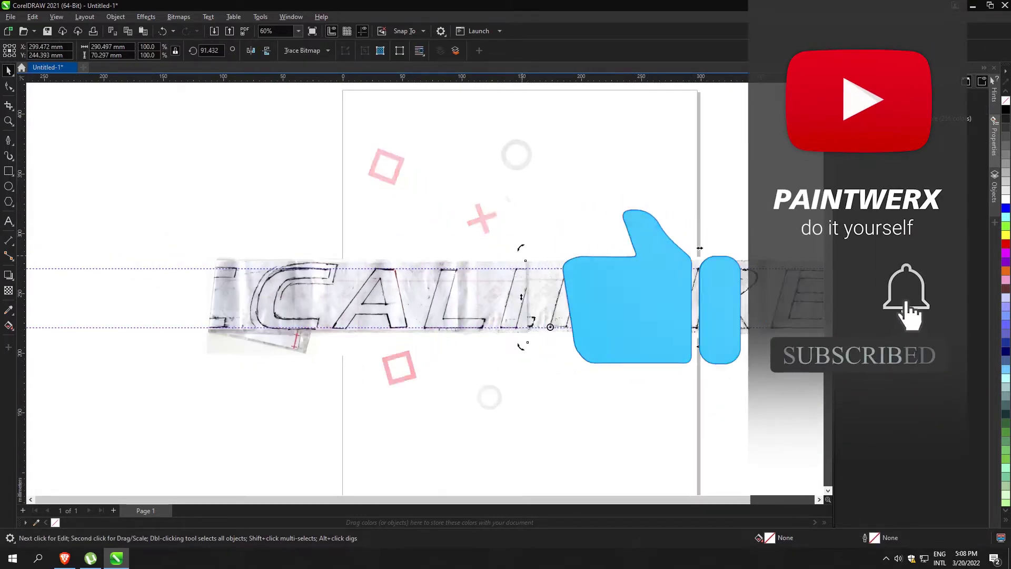
- Nudge the right scan down and rotate it to 91.791° so its letters follow the two horizontal guidelines
scroll(524, 297, up, 5)
key(Down)
key(Down)
key(Down)
key(Down)
key(Down)
key(Down)
key(Down)
key(Down)
key(Down)
key(Down)
key(Down)
key(Down)
key(Down)
key(Down)
drag(443, 184, 441, 175)
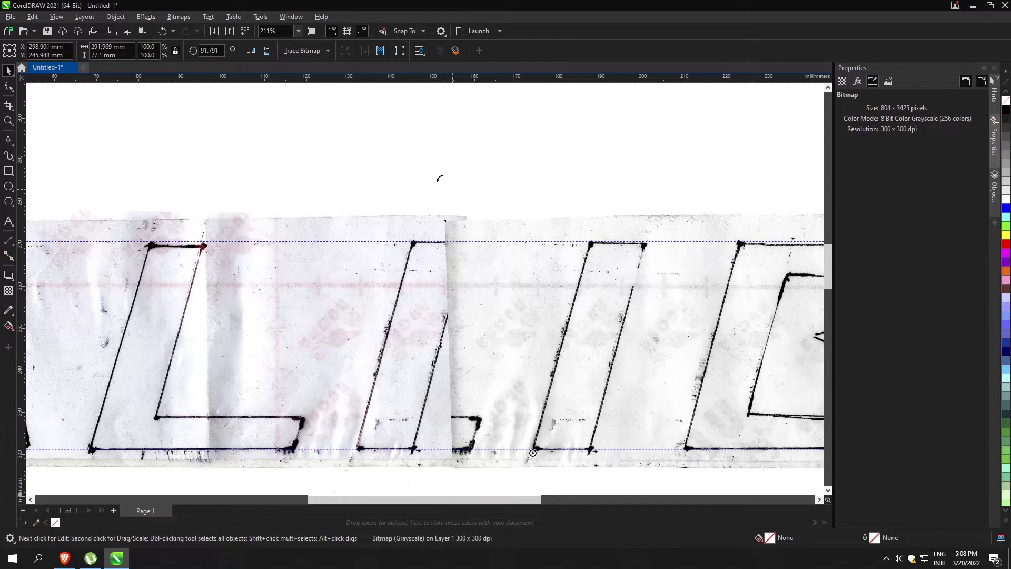
- Fine-tune the right scan's rotation to 91.934° using its far end as reference, and deselect it
scroll(279, 246, down, 4)
scroll(795, 219, up, 3)
drag(791, 219, 791, 218)
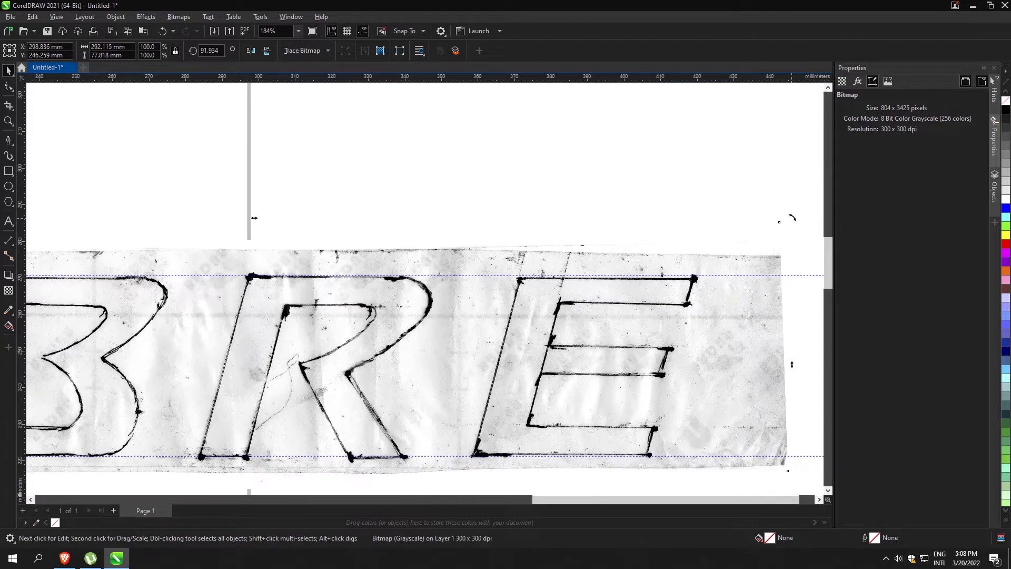
scroll(613, 254, down, 7)
click(200, 245)
scroll(196, 247, up, 4)
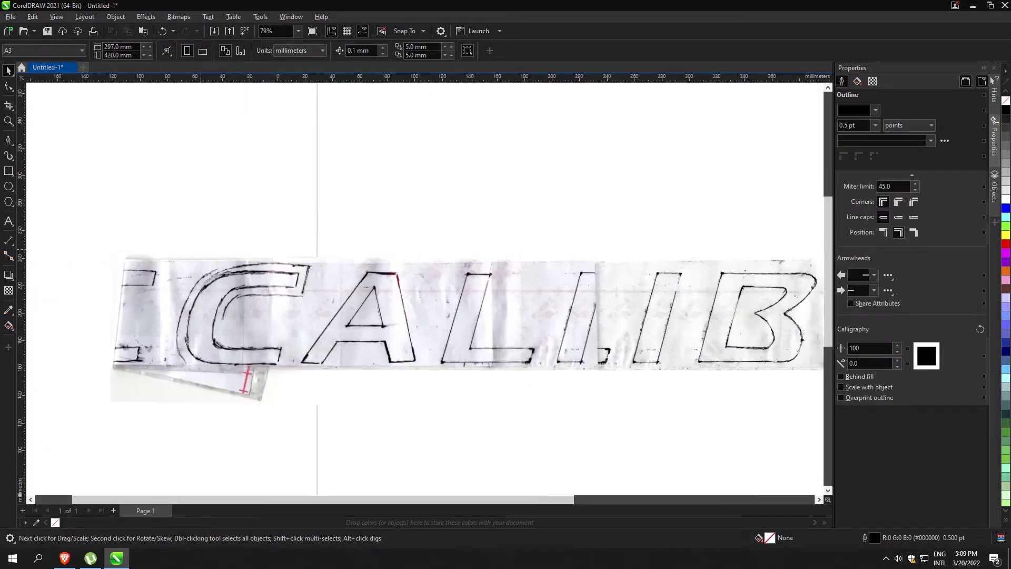
scroll(684, 305, up, 3)
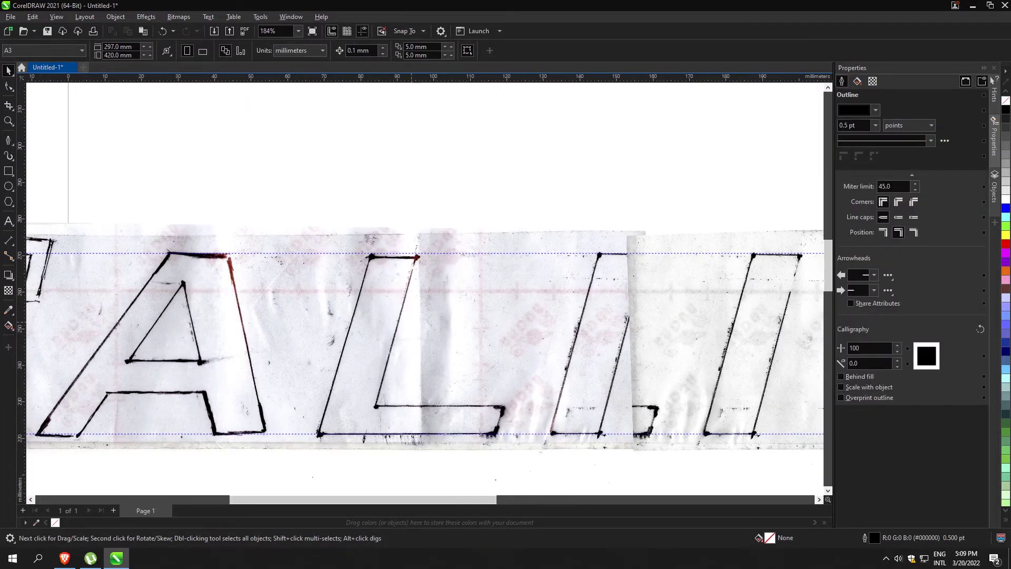
- Begin the A with the Pen tool at its lower-left corner and set the outline default to red, 1.0 pt
scroll(469, 279, down, 3)
click(9, 140)
scroll(284, 324, up, 4)
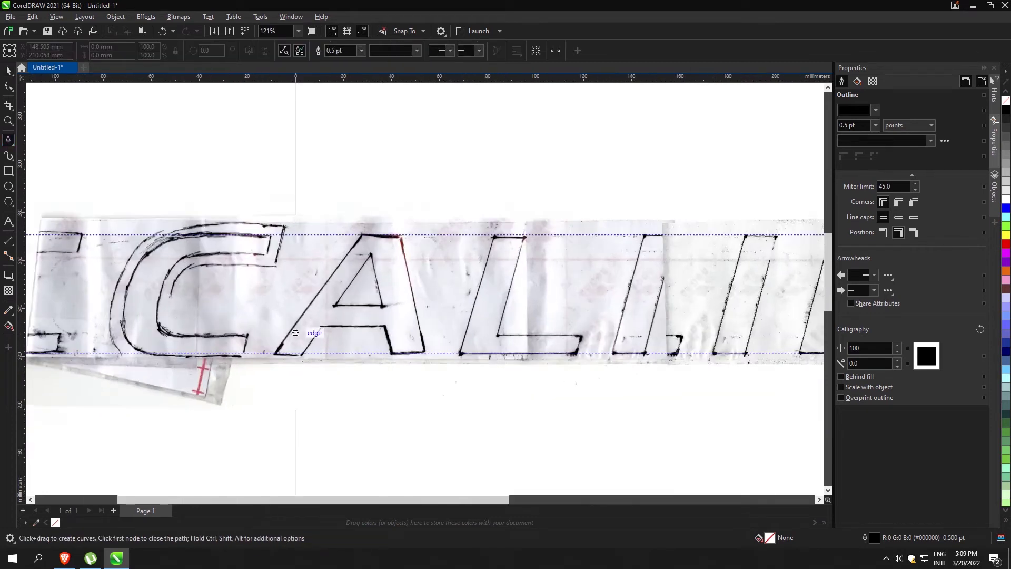
click(406, 30)
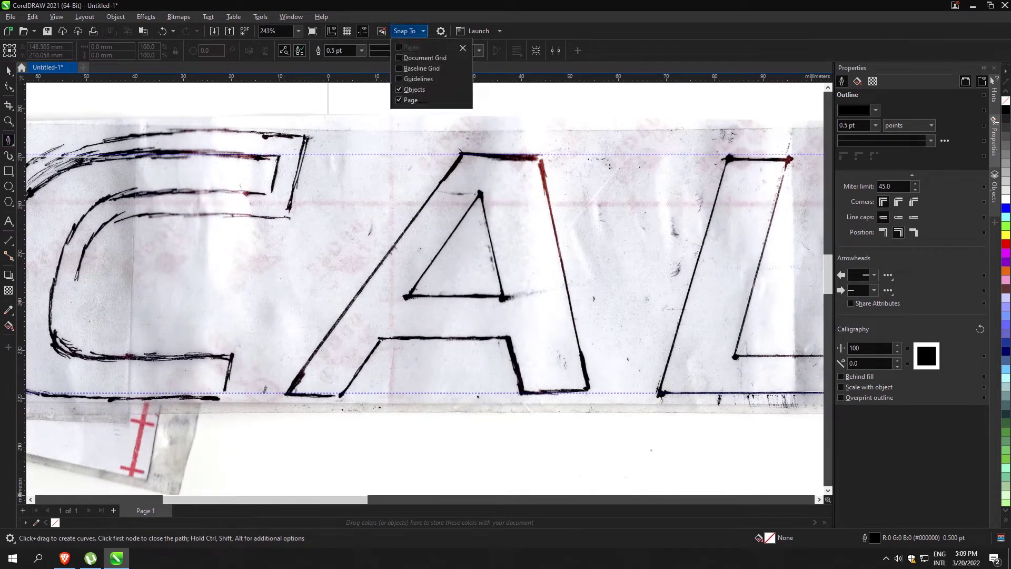
click(286, 393)
click(287, 393)
right_click(1006, 244)
key(Return)
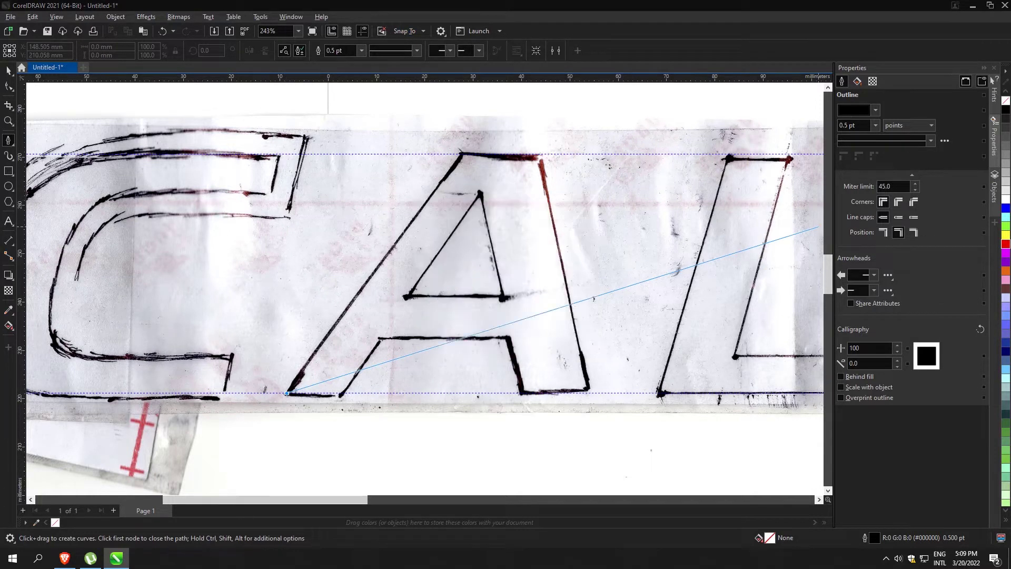
click(361, 51)
click(333, 92)
click(528, 343)
- Trace the A's outer edges and inner leg lines up to the inner apex, and draw a rectangle over its crossbar
click(462, 154)
click(541, 154)
click(588, 390)
click(480, 192)
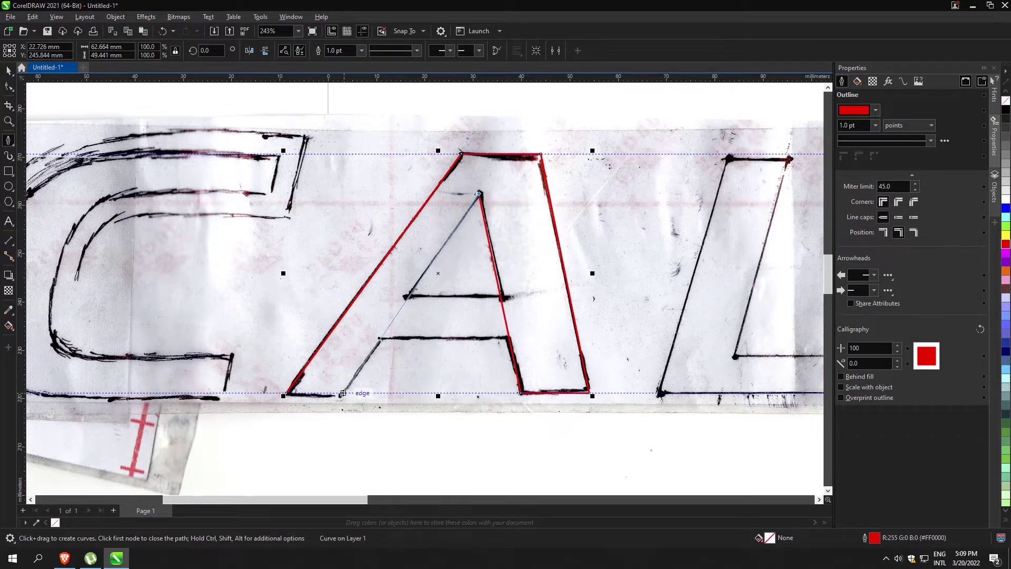
click(343, 393)
key(F6)
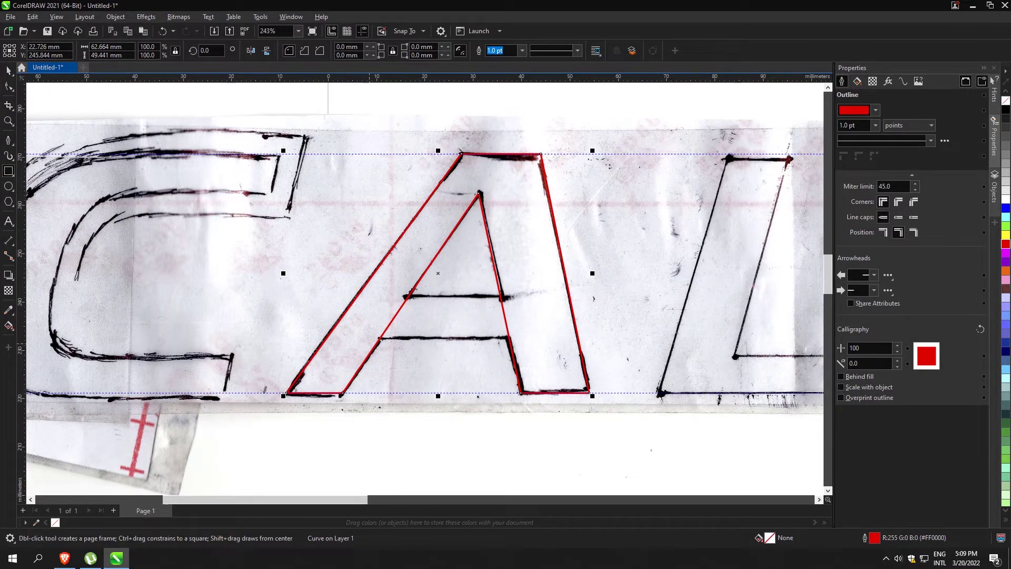
drag(370, 338, 542, 297)
- Weld the A's leg outline and crossbar rectangle into one shape and fill it red
key(ctrl+a)
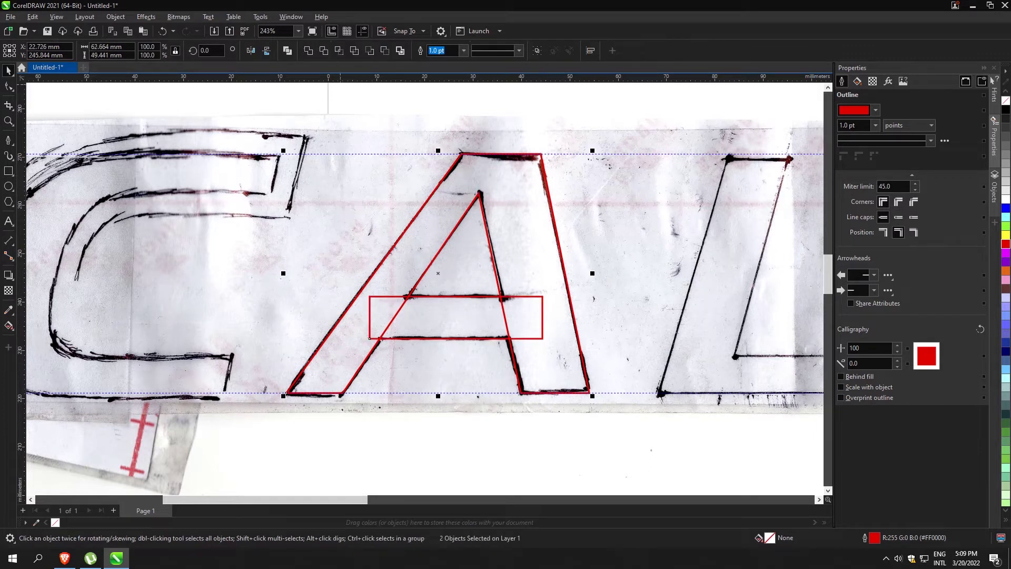
click(308, 51)
click(1005, 244)
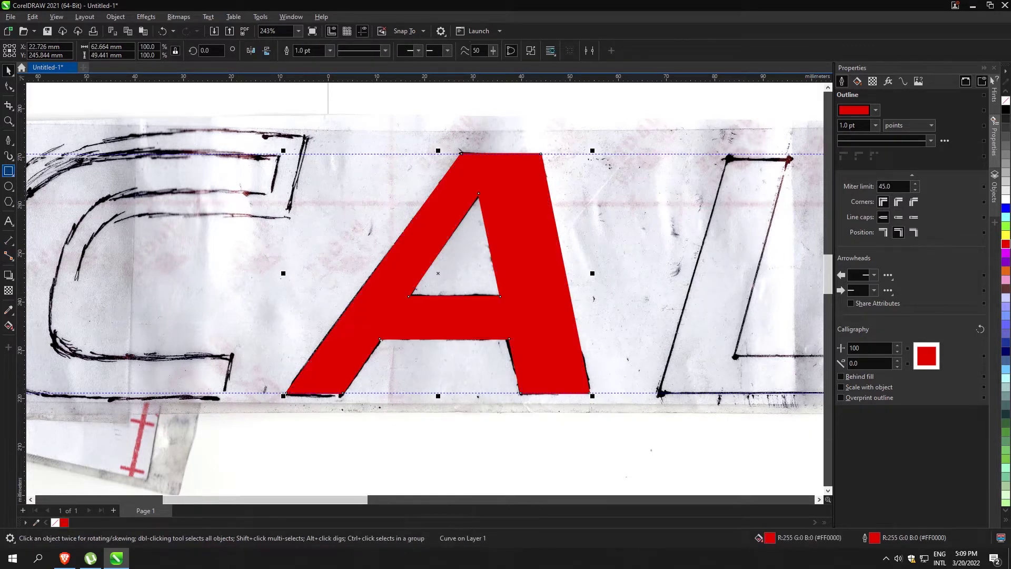
- Draw a rectangle about 49.4 mm tall over the L's stem and skew it to match the sketched slant
key(F6)
mouse_move(658, 392)
mouse_down()
mouse_move(685, 388)
mouse_move(752, 187)
mouse_move(724, 159)
mouse_move(789, 393)
mouse_move(690, 396)
mouse_up()
key(ctrl+z)
key(space)
scroll(585, 345, down, 4)
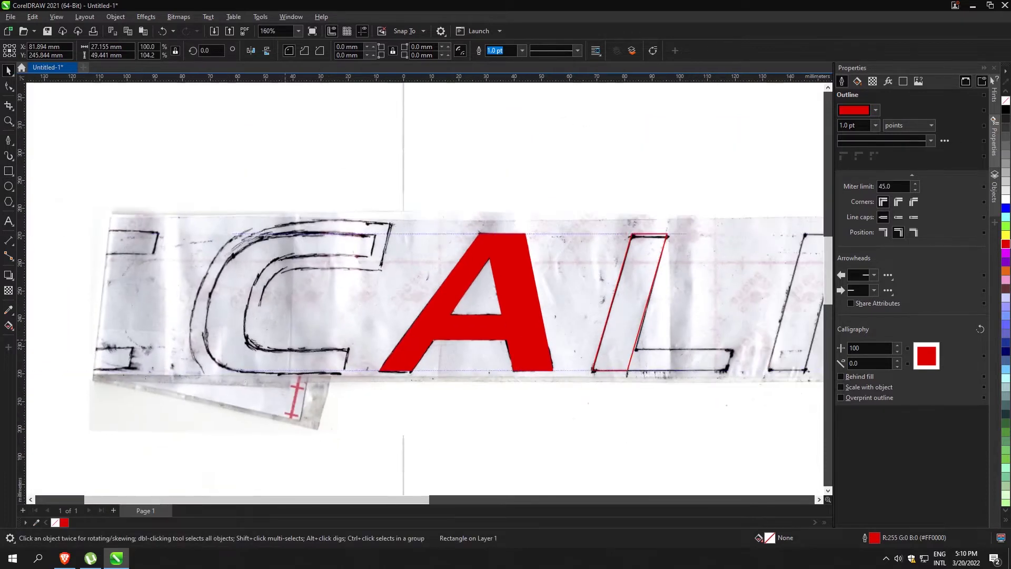
- Draw a rectangle about 38 by 7.9 mm over the L's foot and skew it to match the slanted end
click(9, 171)
scroll(717, 360, up, 8)
mouse_move(750, 397)
mouse_down()
mouse_move(591, 331)
mouse_move(427, 330)
mouse_up()
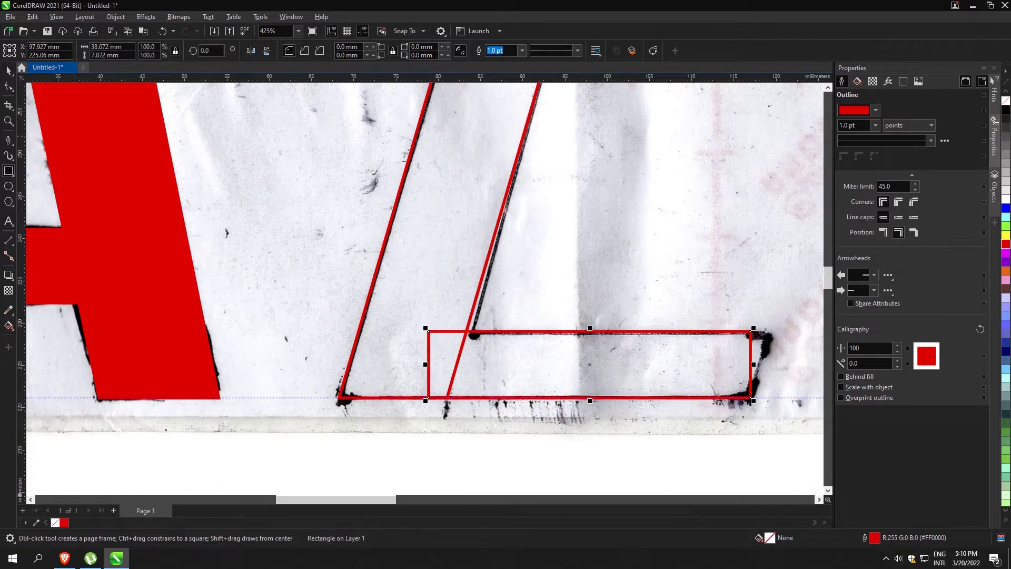
click(589, 364)
drag(590, 328, 608, 330)
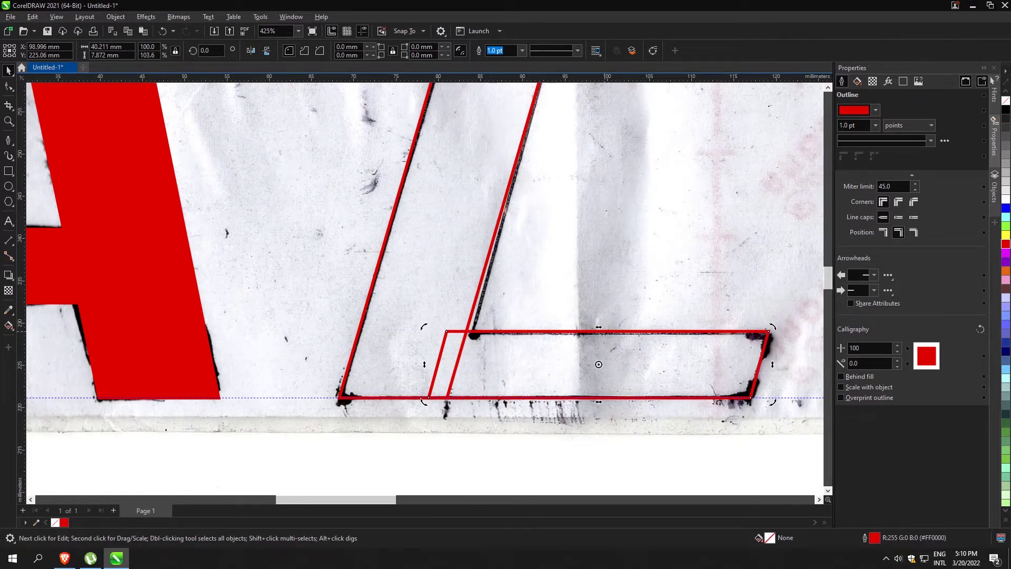
- Weld the L's stem and foot into one shape and fill it red
shift+click(478, 292)
click(308, 51)
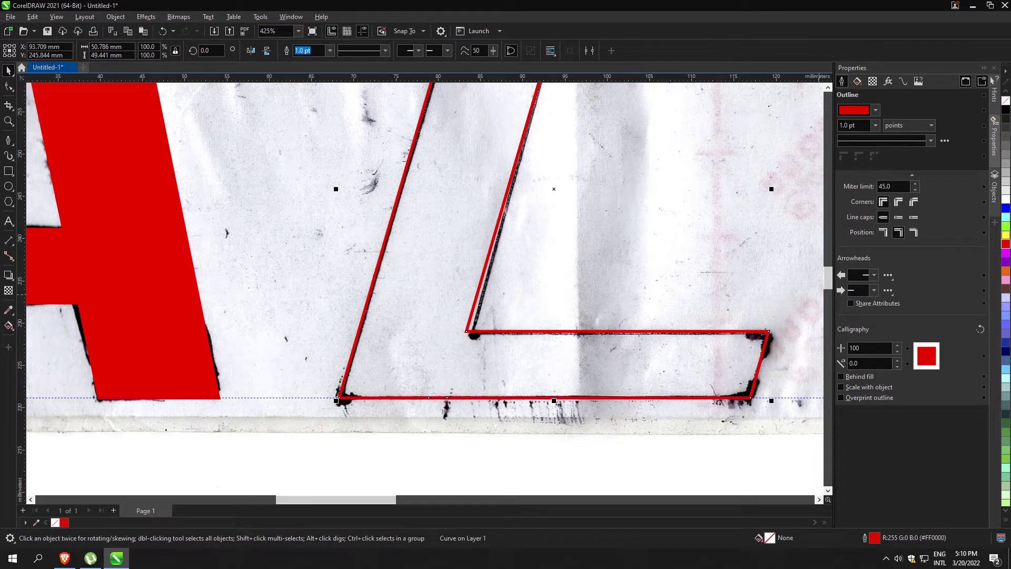
click(1005, 235)
click(1005, 244)
- Move the L's inner corner node onto the sketched corner and delete the two surplus nodes on its bottom edge
key(F10)
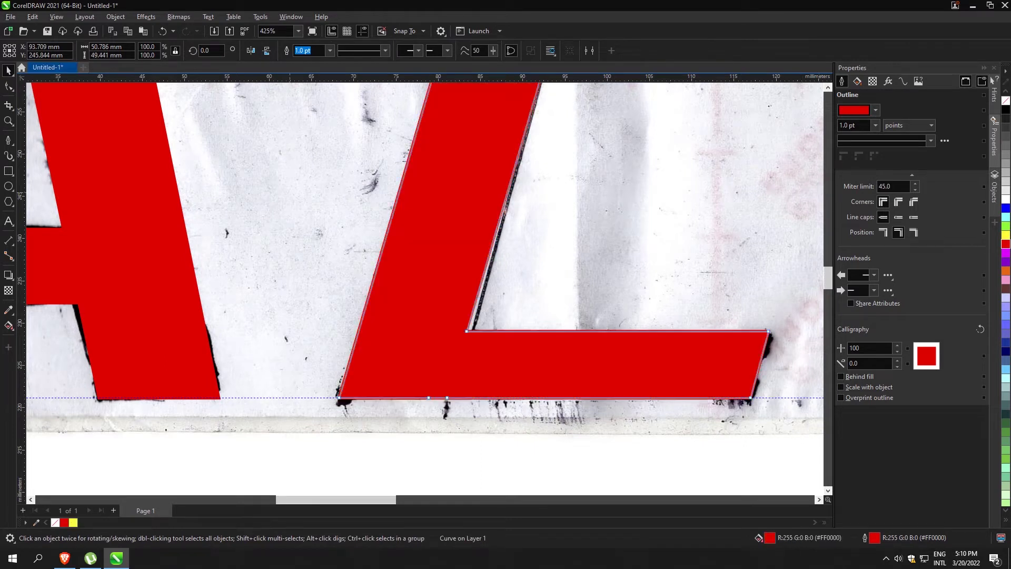
scroll(468, 330, up, 1)
drag(469, 328, 468, 328)
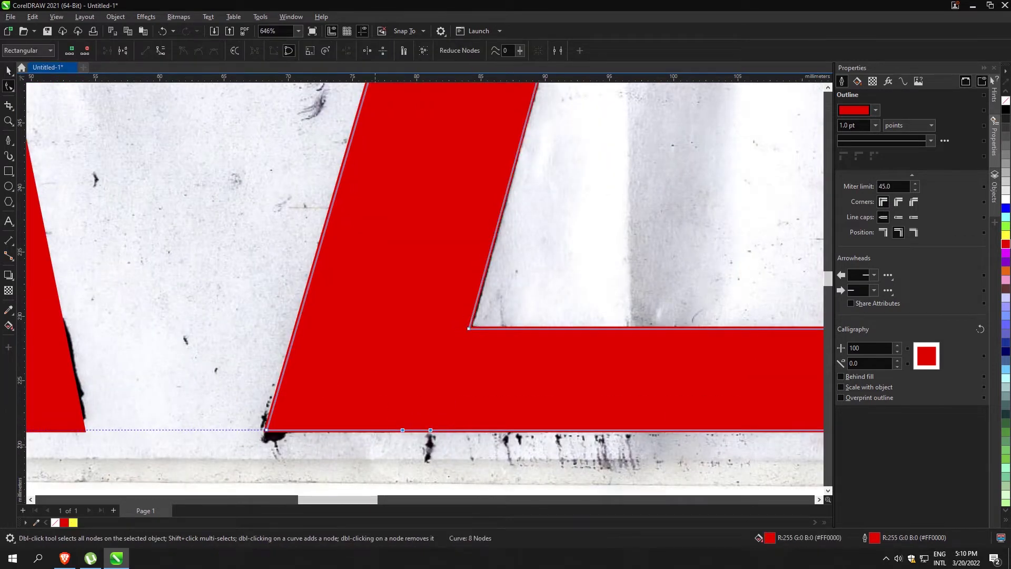
click(372, 384)
scroll(374, 385, down, 4)
- Draw a rectangle about 49.4 mm tall between the guidelines over the I and skew it to the sketched slant
key(F6)
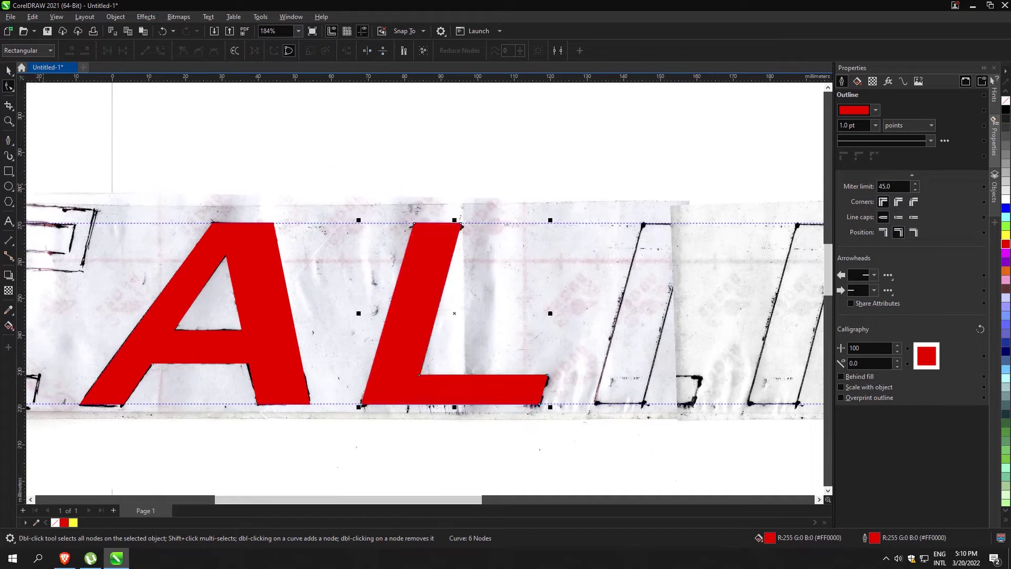
scroll(613, 423, up, 1)
mouse_move(578, 389)
mouse_down()
mouse_move(667, 369)
mouse_move(600, 101)
mouse_move(622, 132)
mouse_move(708, 131)
mouse_move(663, 131)
mouse_up()
click(8, 71)
click(613, 132)
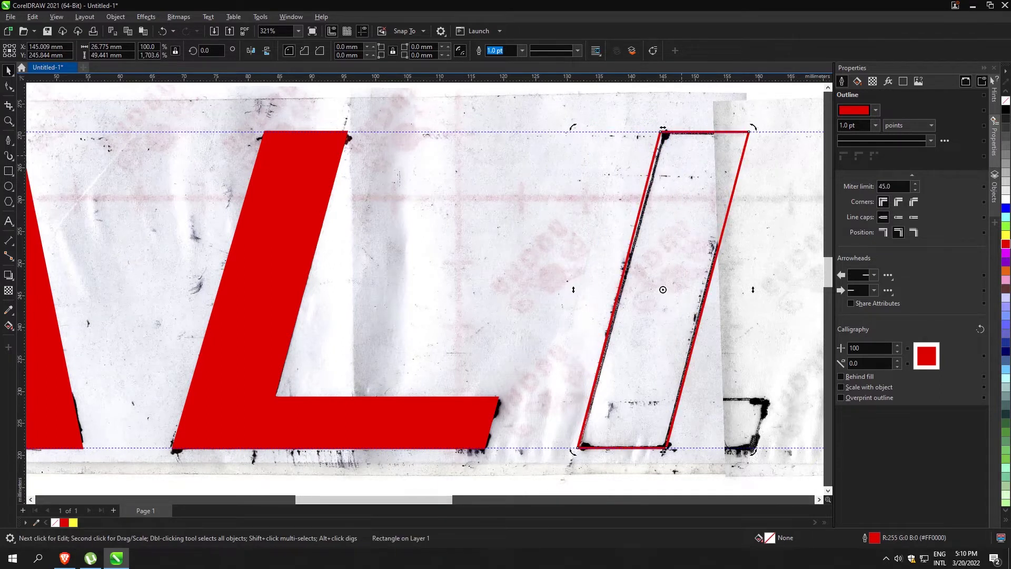
- Try to move the upper-left corner of the slanted I rectangle onto the sketched line
key(F10)
drag(661, 132, 666, 132)
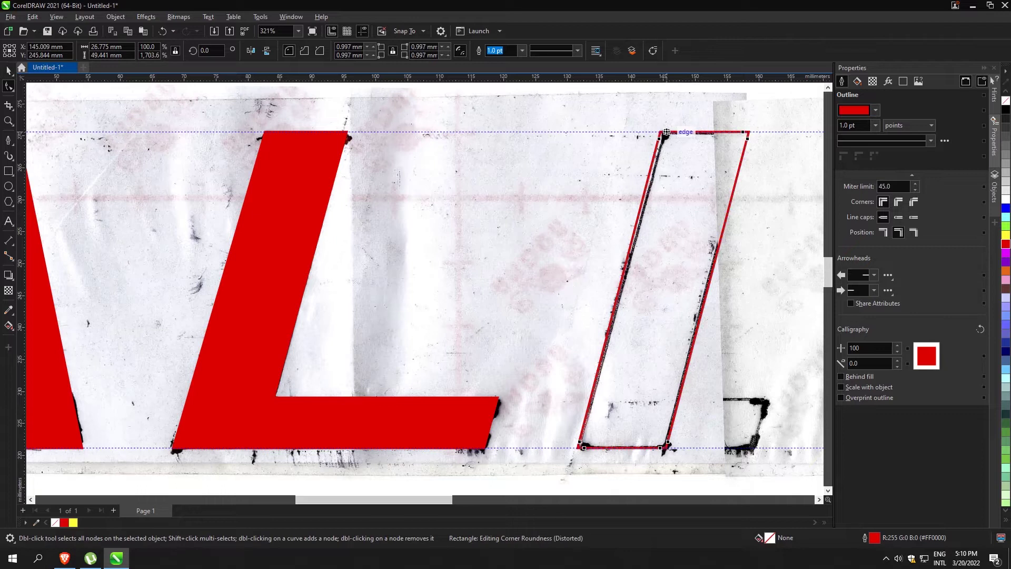
key(space)
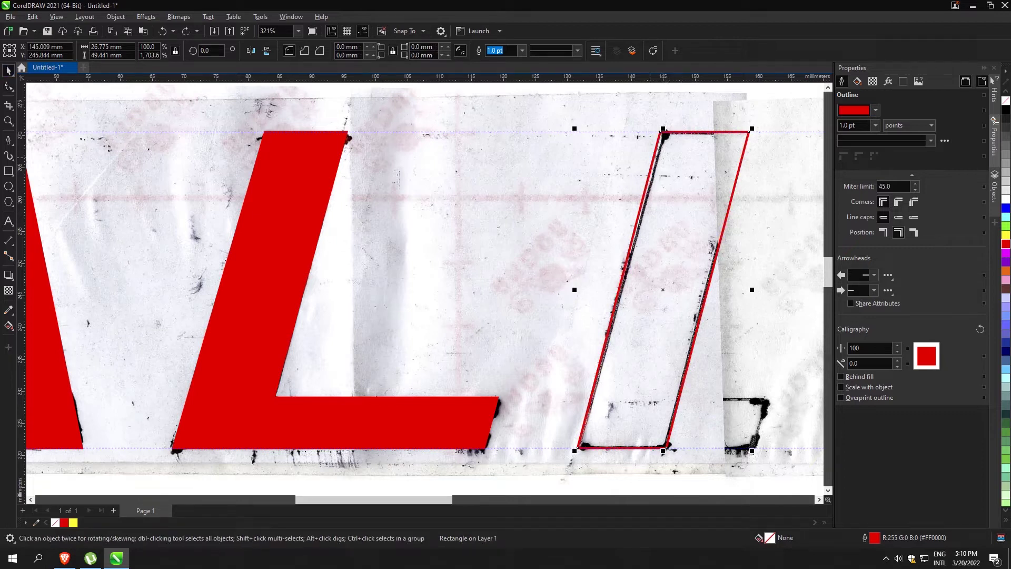
- Convert the slanted I rectangle to curves and shift its upper-left corner node onto the sketched line
click(652, 51)
key(F10)
drag(660, 132, 664, 132)
scroll(431, 242, down, 2)
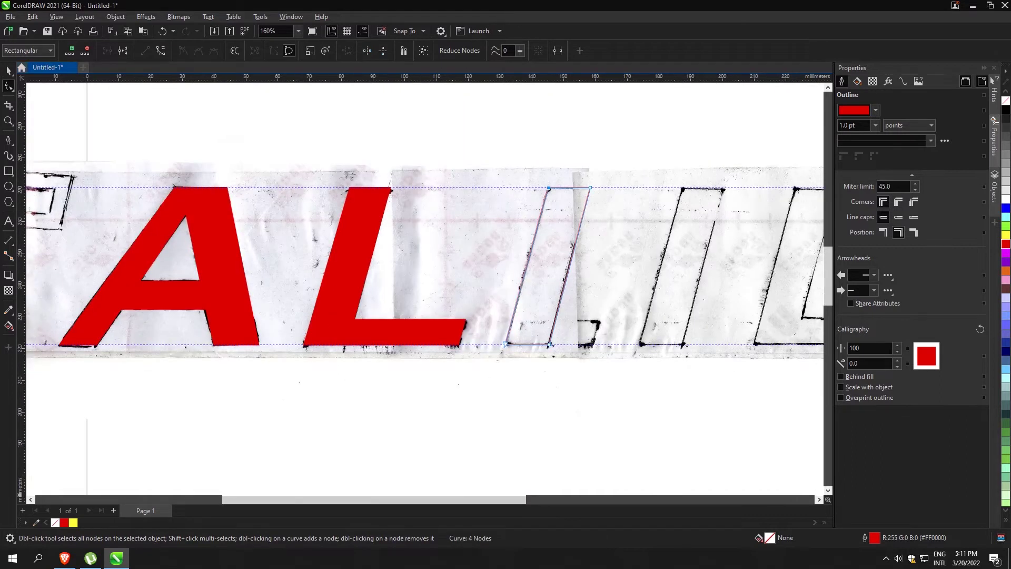
- Fill the traced I with red
key(space)
click(64, 523)
scroll(487, 317, down, 1)
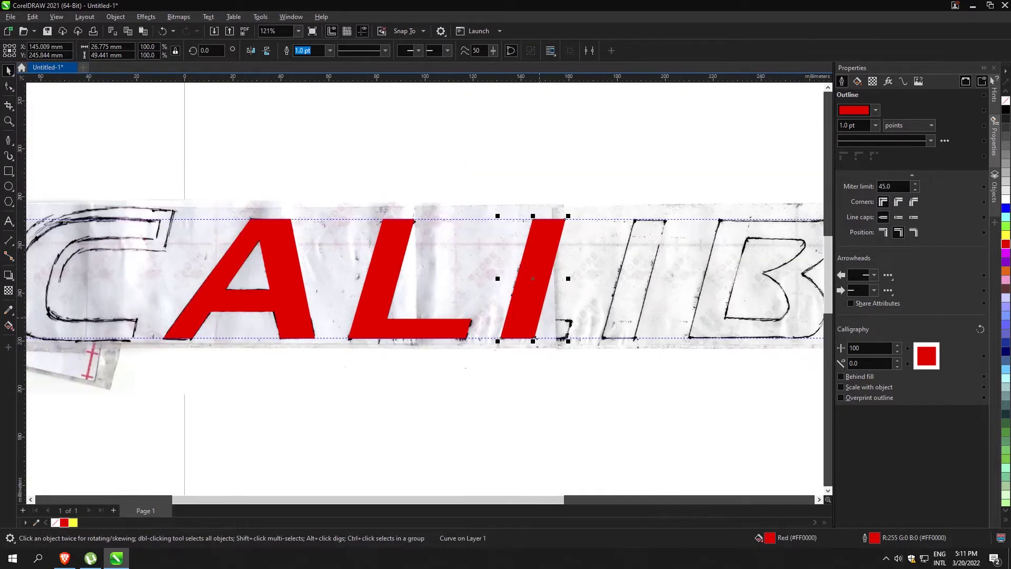
scroll(656, 316, down, 1)
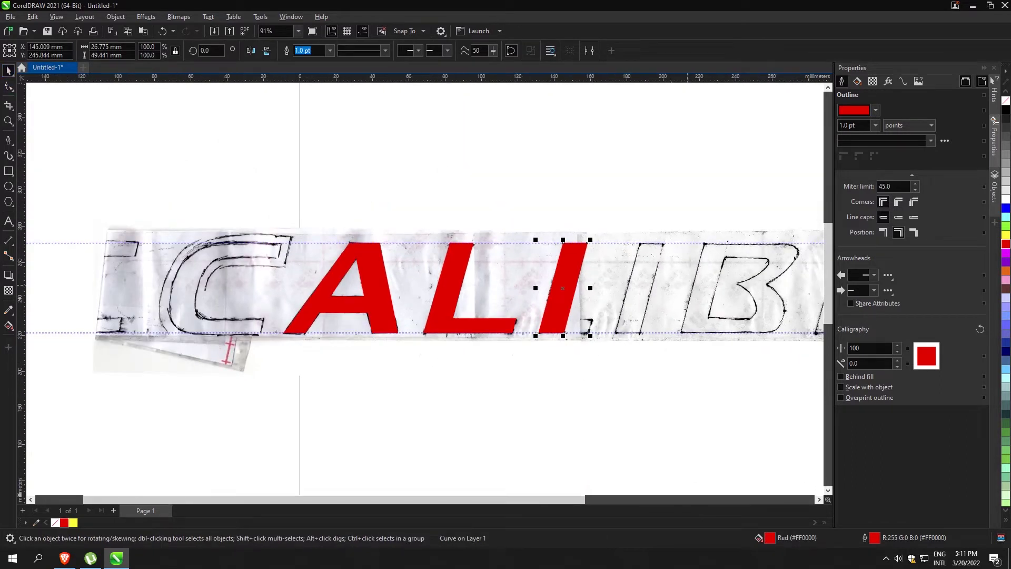
- Shift the right scan left to about X 257 mm so its sketched L end and I line up with the red letters
click(693, 304)
key(Left)
key(Left)
key(Left)
key(Left)
key(Left)
key(Left)
key(Left)
key(Left)
key(Left)
key(Left)
drag(572, 357, 537, 357)
key(Left)
key(Left)
key(Left)
key(Left)
key(Left)
key(Left)
key(Left)
key(Left)
key(Left)
key(Left)
scroll(638, 275, up, 1)
scroll(612, 281, up, 2)
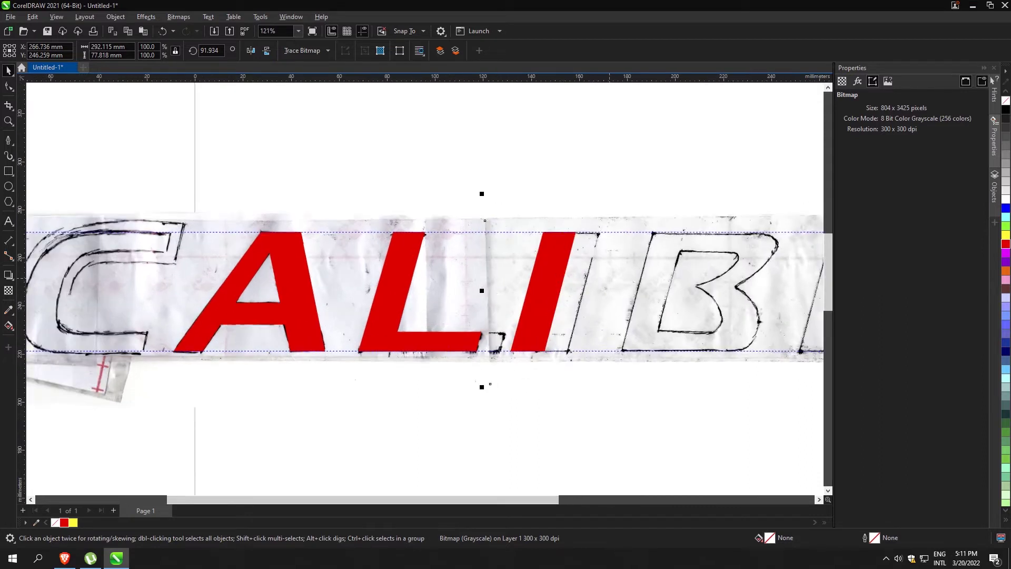
key(Left)
key(Left)
key(Left)
key(Left)
key(Left)
key(Left)
key(Left)
key(Left)
key(Left)
key(Left)
key(Left)
key(Left)
key(Left)
key(Left)
key(Left)
key(Left)
key(Left)
key(Left)
key(Left)
key(Left)
key(Left)
key(Left)
key(Left)
key(Left)
key(Left)
key(Left)
key(Left)
key(Left)
key(Left)
key(Left)
key(Left)
key(Left)
key(Left)
key(Left)
key(Left)
key(Left)
key(Left)
key(Left)
key(Left)
key(Left)
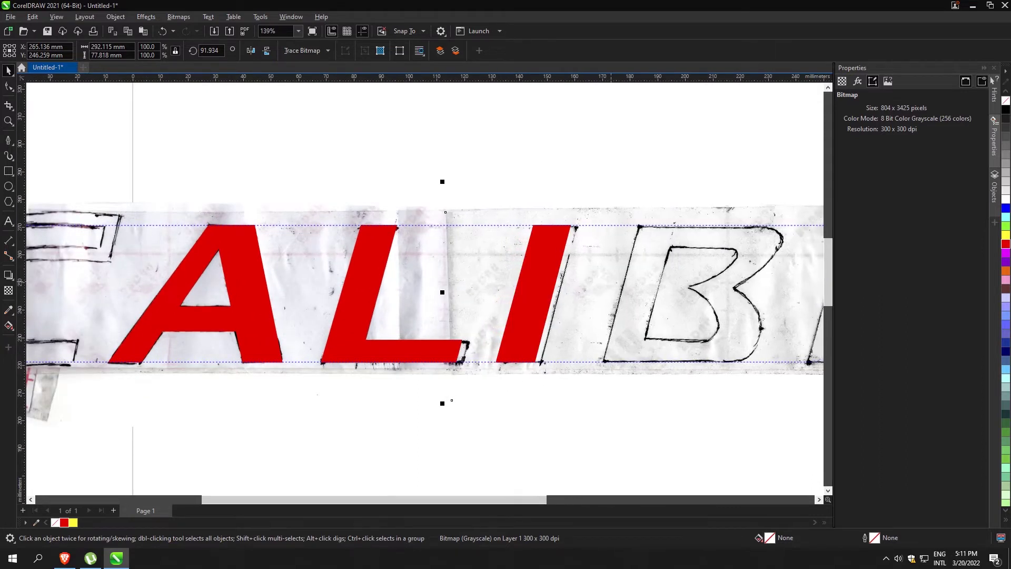
- Trace the B's bottom edge and lower lobe up to the right-hand notch with the Pen tool
click(8, 139)
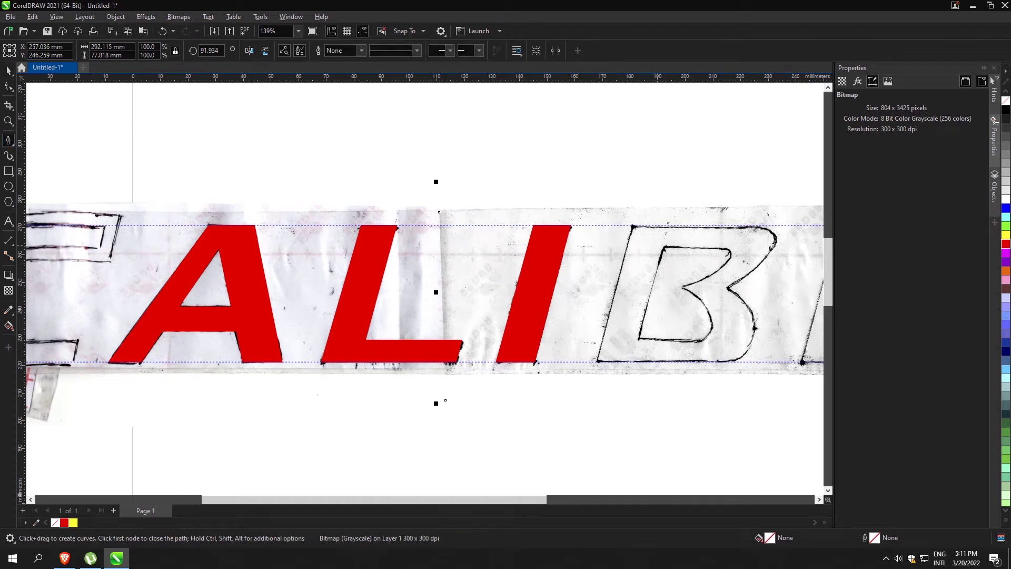
scroll(634, 226, up, 1)
click(628, 225)
scroll(589, 380, up, 4)
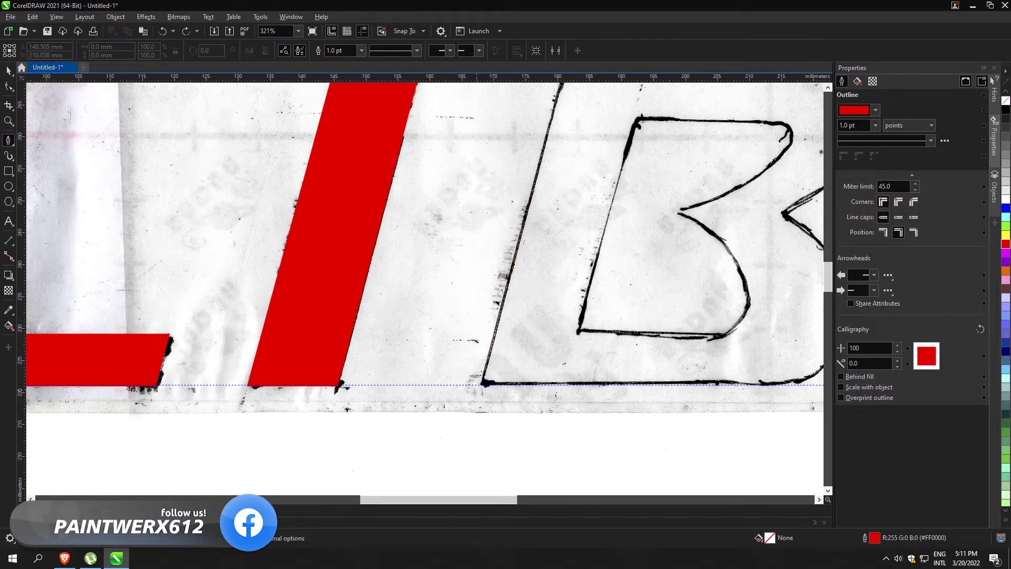
click(782, 385)
click(819, 499)
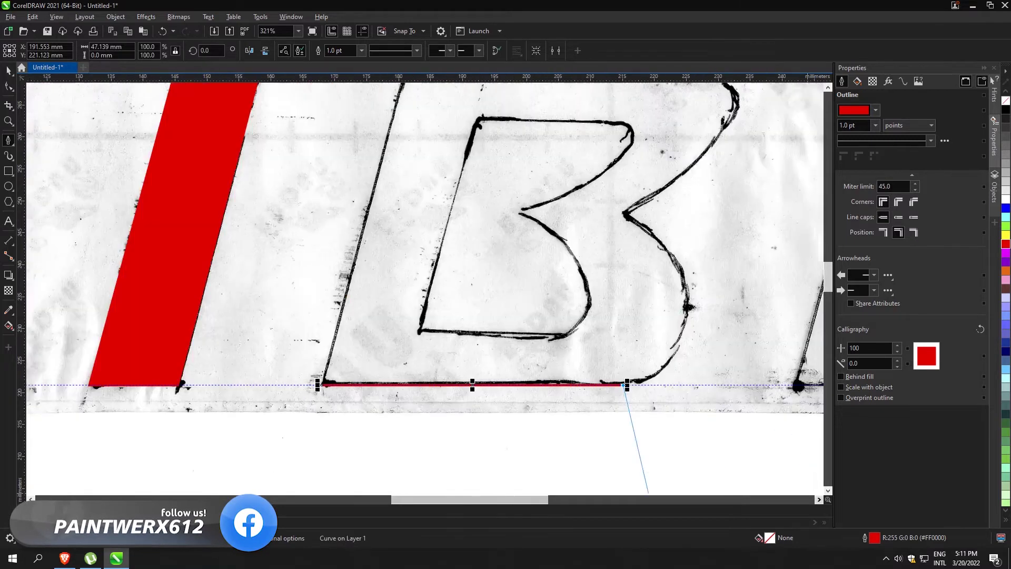
drag(687, 305, 690, 228)
drag(624, 213, 550, 181)
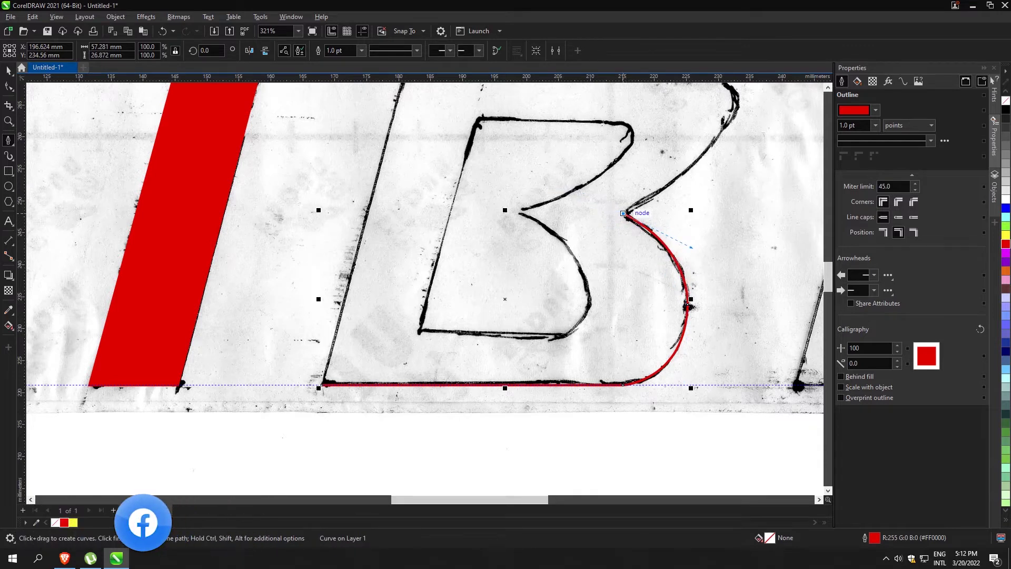
- Trace the B's upper lobe, top edge and slanted stem to close the outer outline at its lower-left corner
scroll(717, 219, up, 2)
drag(737, 182, 737, 182)
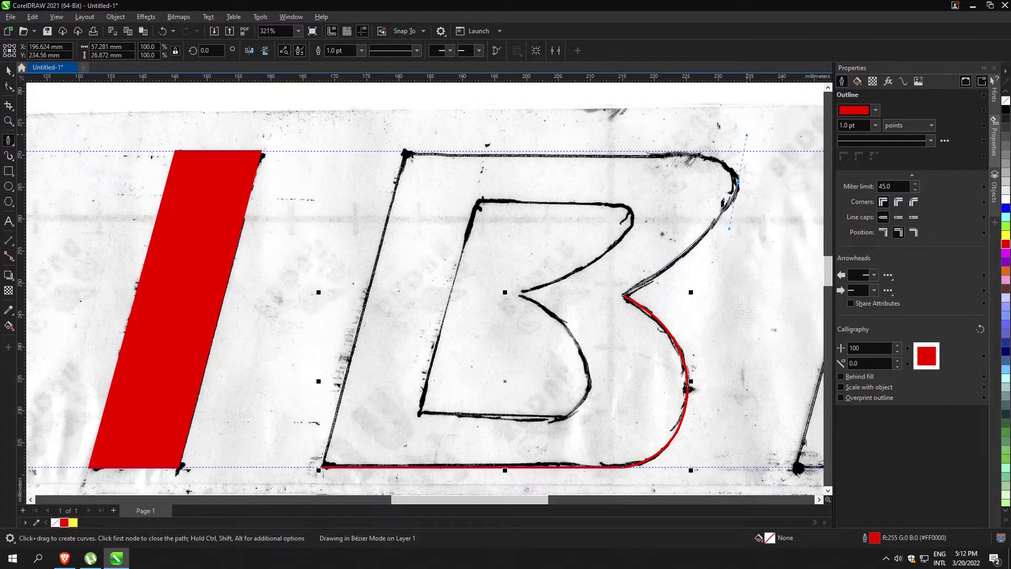
drag(737, 182, 738, 181)
drag(688, 151, 653, 146)
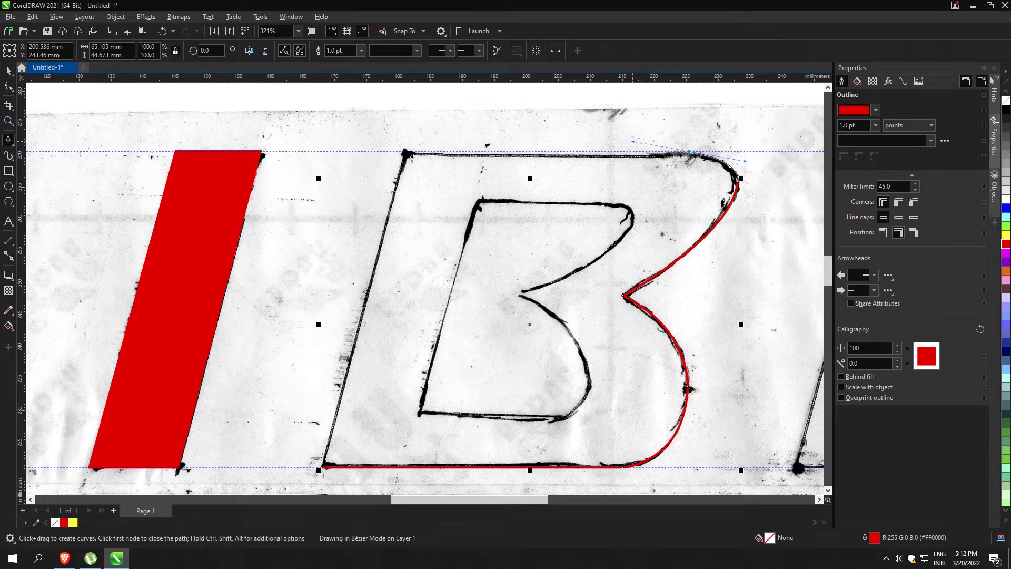
drag(632, 141, 632, 141)
click(404, 152)
click(322, 466)
- Trace the B's inner contour as a closed curve along the sketched counter
click(478, 200)
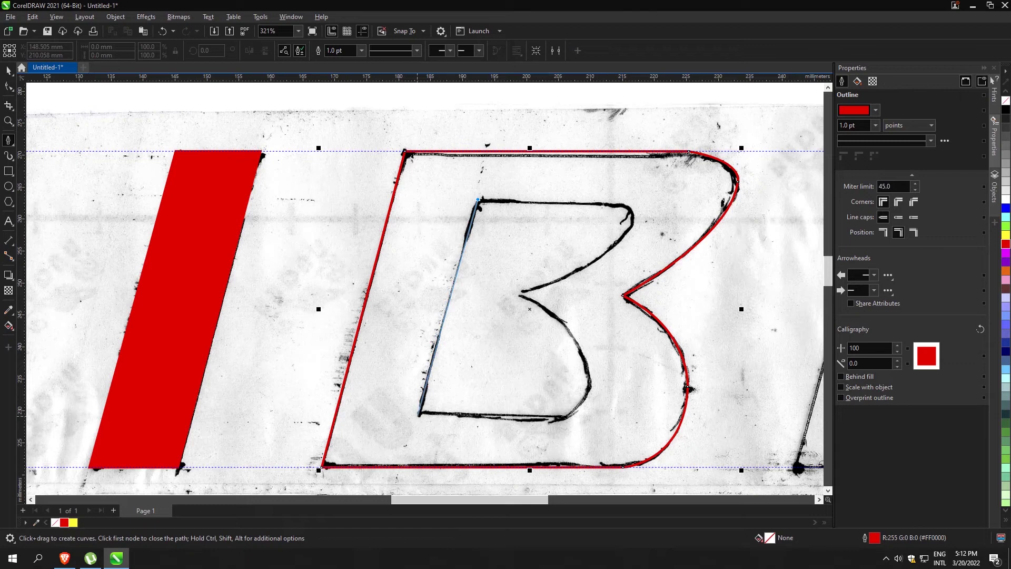
click(418, 414)
click(561, 416)
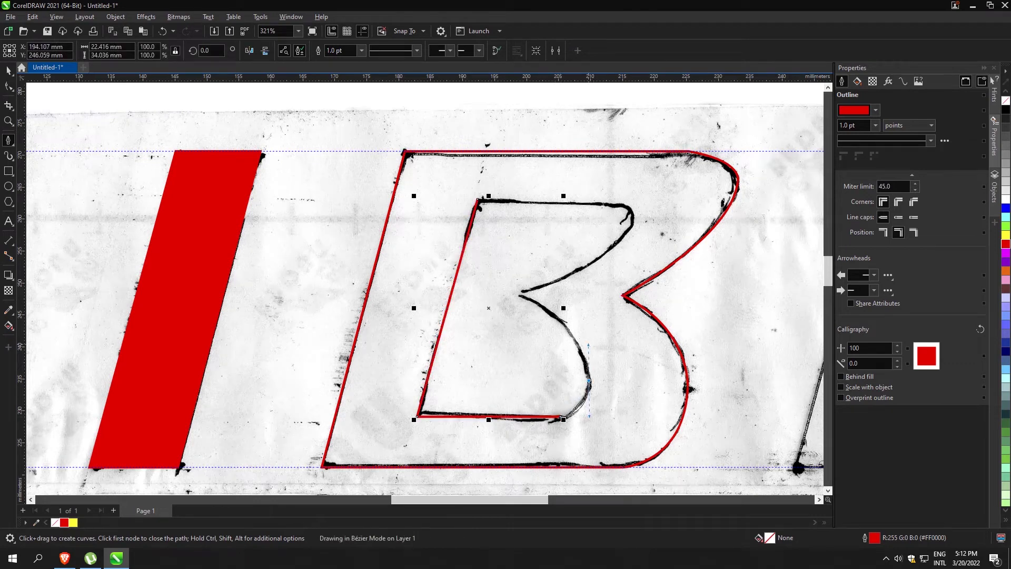
click(519, 293)
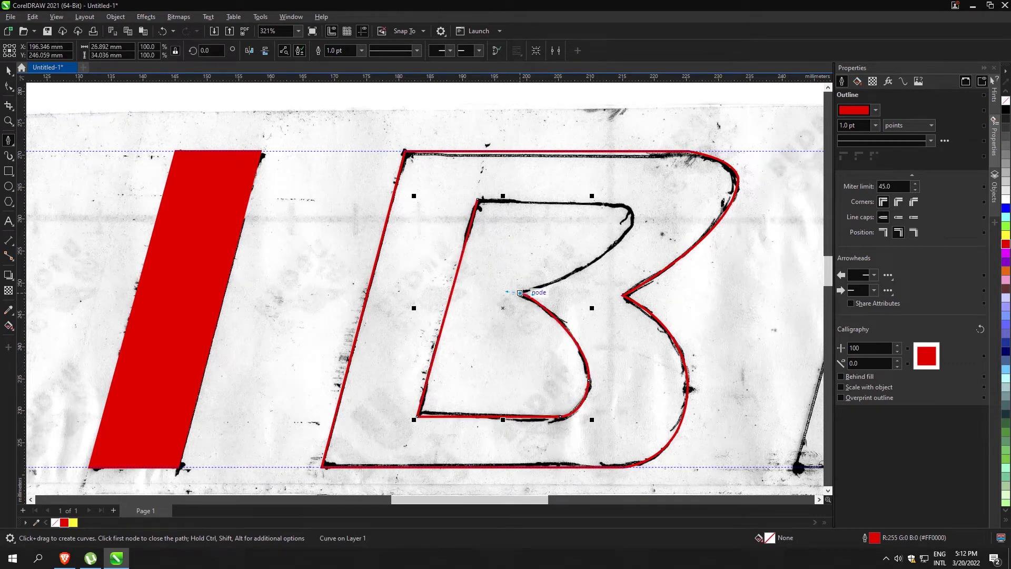
drag(629, 228, 639, 213)
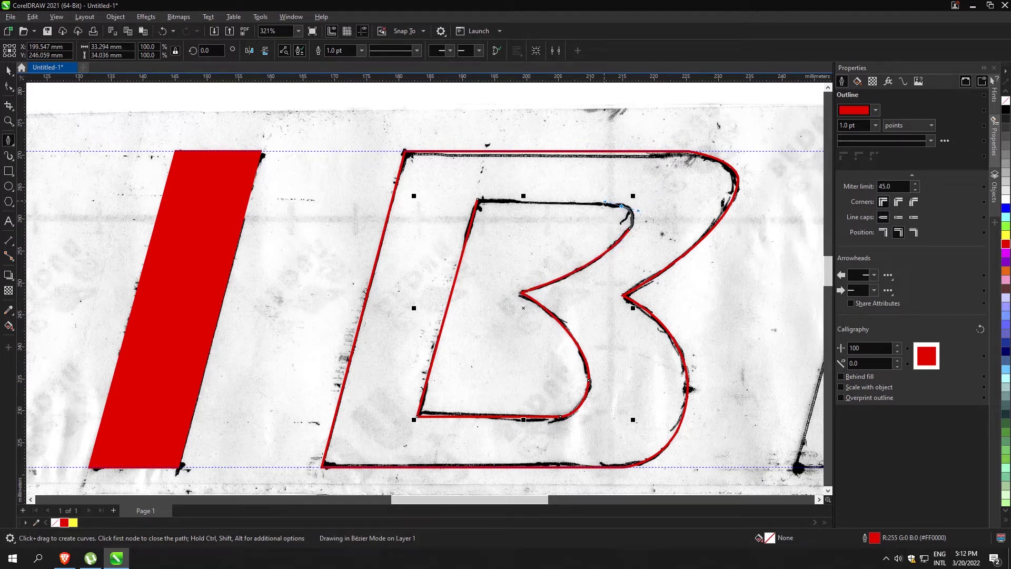
click(478, 200)
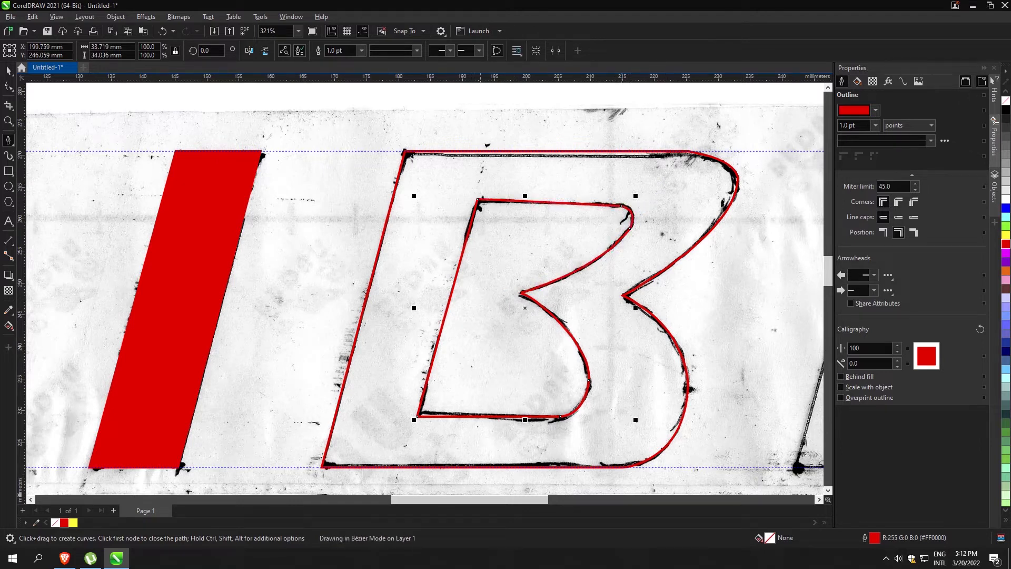
- Trim the B's outer shape with the inner contour and delete the cutting curve
key(space)
shift+click(381, 241)
click(324, 51)
click(460, 260)
key(Delete)
- Fill the B with red and level the counter's upper edge along a horizontal guideline
click(373, 273)
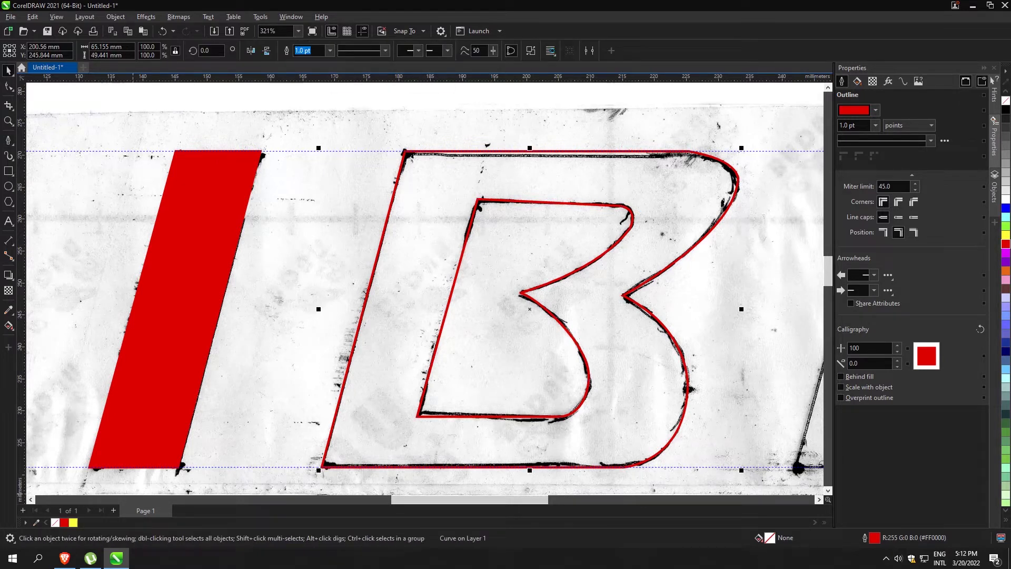
click(64, 523)
key(F10)
scroll(483, 196, up, 1)
drag(477, 201, 477, 209)
scroll(477, 210, up, 1)
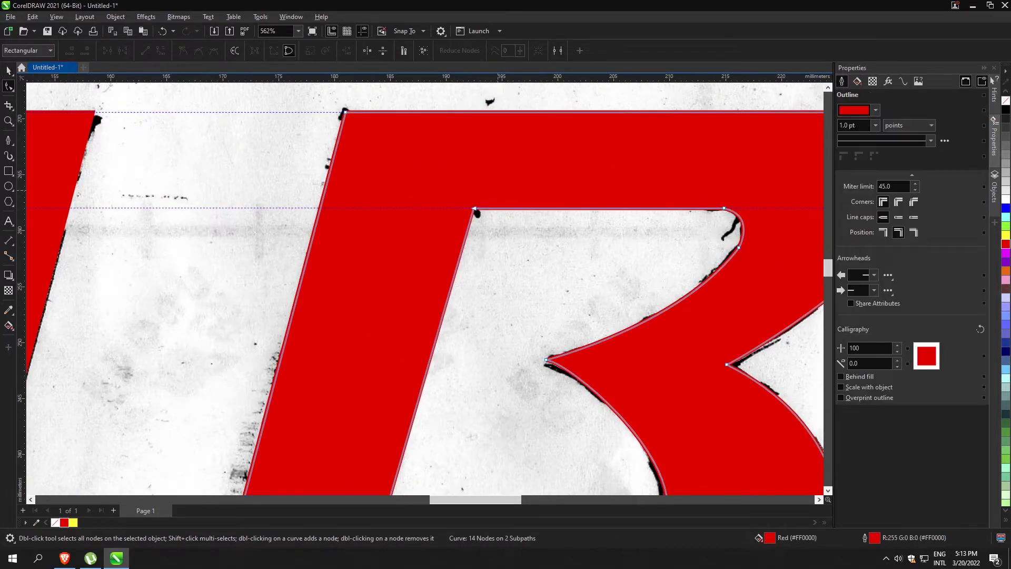
- Trace the R's stem with the Pen tool, from its upper-left corner around the foot to the counter's upper-left corner
scroll(475, 210, down, 5)
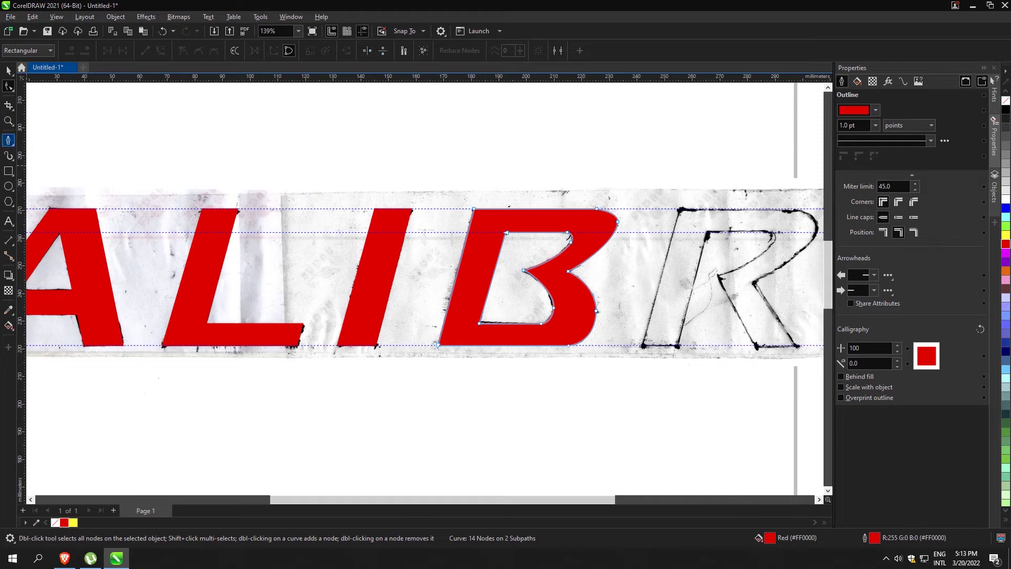
click(8, 139)
scroll(700, 226, up, 2)
click(658, 196)
click(592, 436)
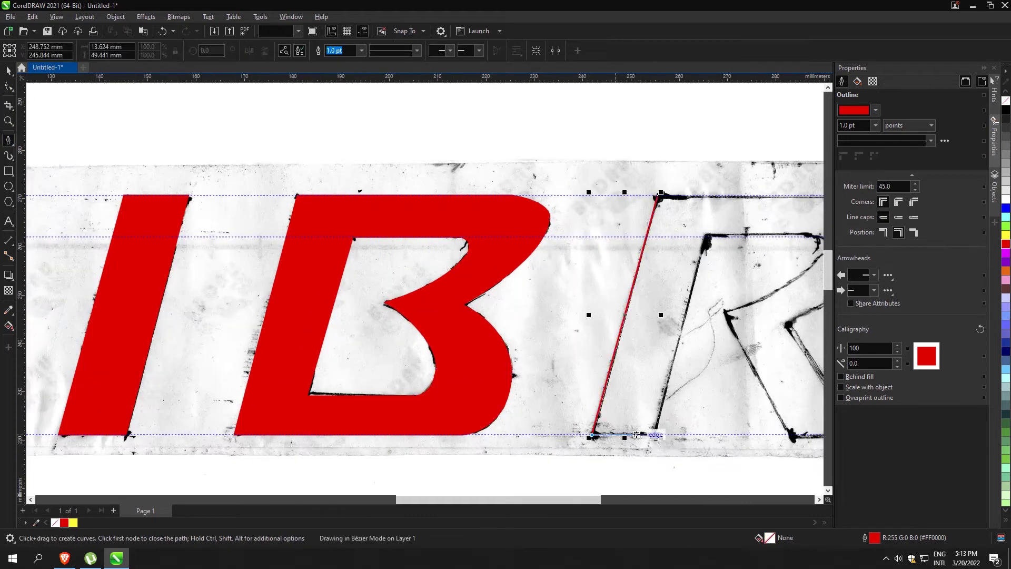
click(654, 435)
click(706, 236)
- Trace the inner edge of the R's bowl from the counter's upper-left corner to where the leg begins
scroll(705, 237, down, 2)
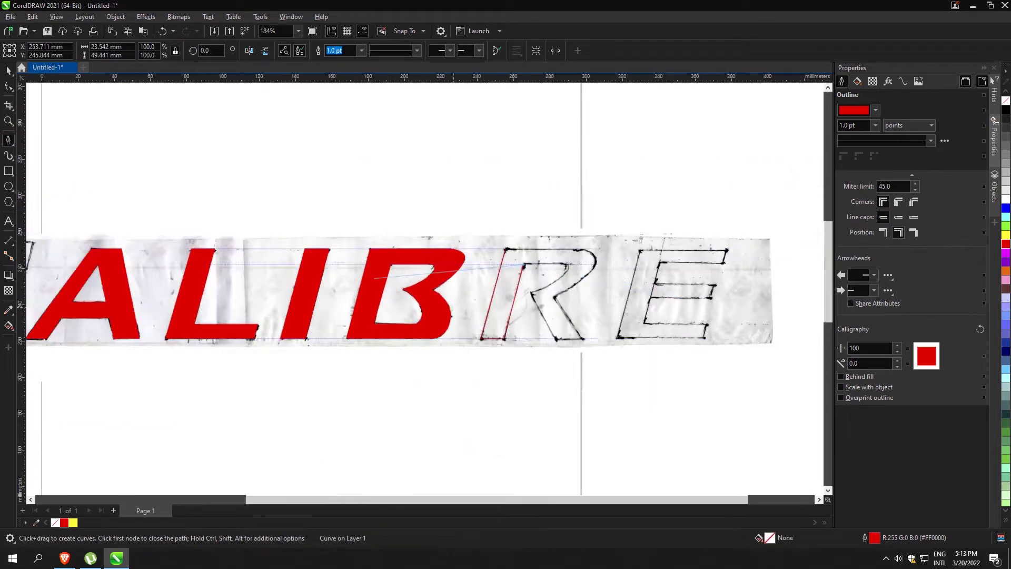
scroll(684, 253, up, 6)
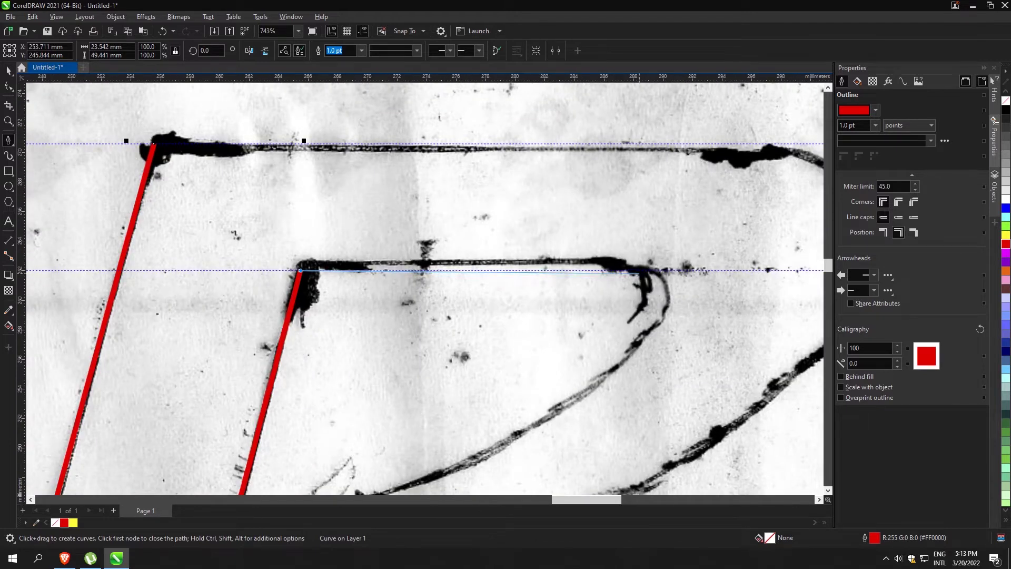
click(613, 262)
drag(666, 290, 675, 316)
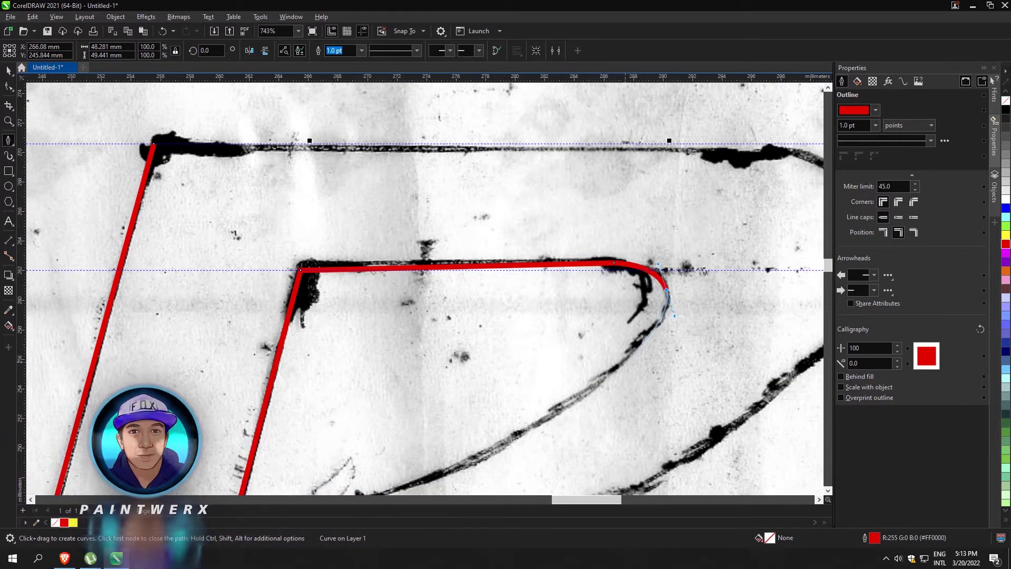
click(624, 362)
scroll(634, 374, down, 2)
drag(497, 437, 421, 458)
alt+click(498, 436)
- Trace the R's diagonal leg down to the baseline, across its foot and back up to the outer notch
scroll(516, 353, up, 1)
scroll(519, 332, down, 7)
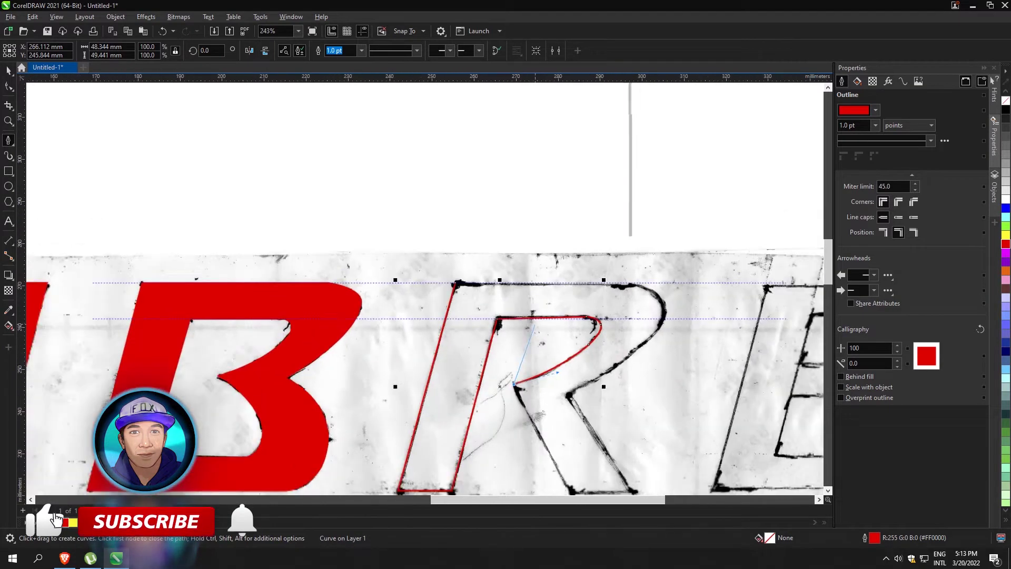
scroll(553, 456, up, 9)
click(521, 434)
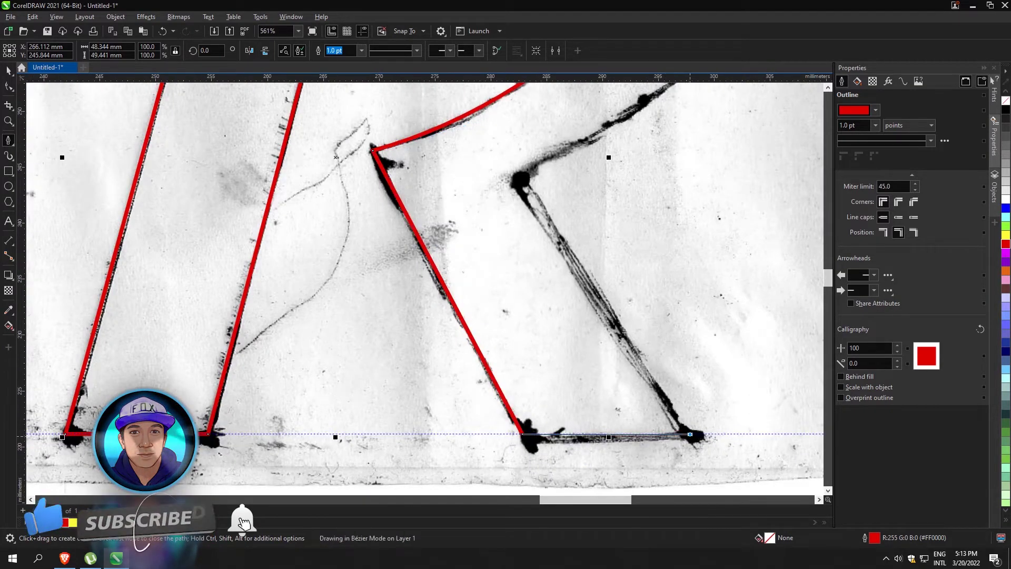
click(694, 435)
click(518, 181)
- Trace the outer curve of the R's bowl and the top edge to close the outline
scroll(521, 184, down, 2)
scroll(665, 161, up, 1)
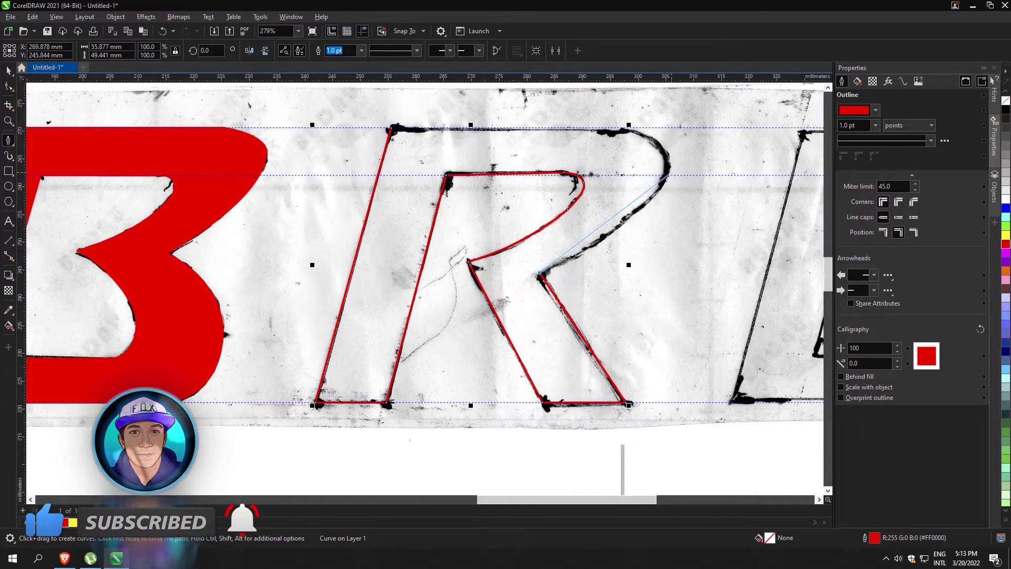
drag(667, 173, 691, 133)
key(ctrl+z)
drag(667, 176, 679, 132)
drag(613, 128, 591, 128)
click(391, 128)
- Fill the R with red and align the upper edge of its inner opening with the guideline
click(8, 71)
click(1006, 244)
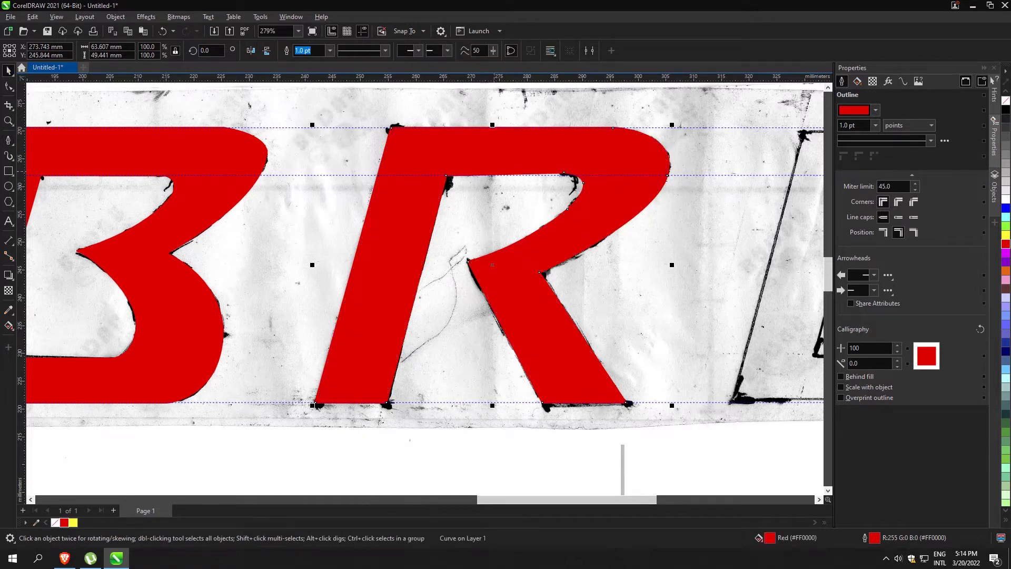
key(F10)
scroll(539, 153, up, 2)
drag(595, 198, 598, 205)
drag(484, 329, 486, 284)
- Draw a rectangle over the sketched E and skew it to the letter's slant, about 60.6 mm wide by 48.6 mm high overall
scroll(485, 284, down, 2)
scroll(486, 284, down, 4)
click(9, 171)
scroll(650, 295, up, 2)
drag(490, 390, 544, 318)
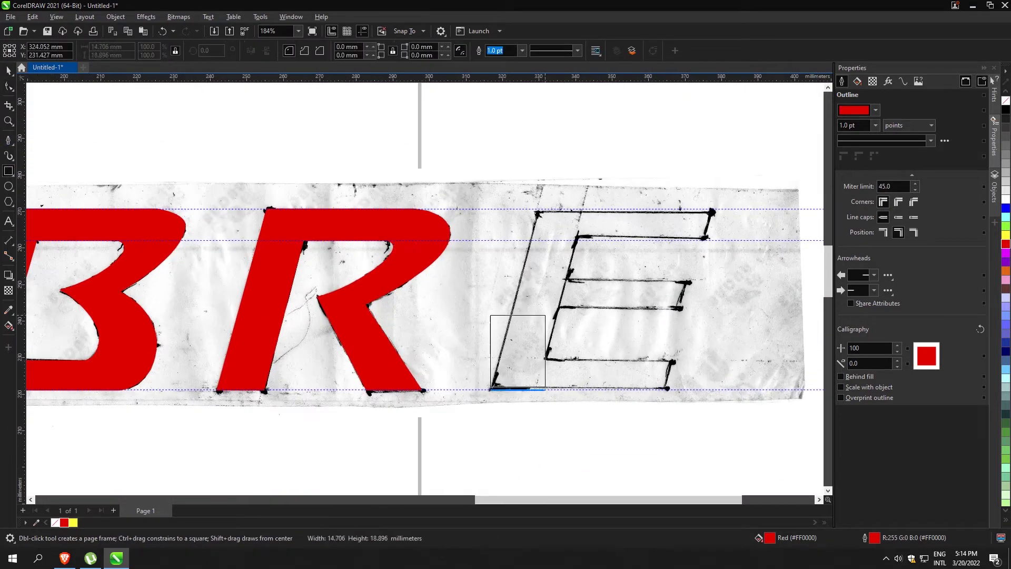
mouse_move(540, 278)
mouse_down()
mouse_move(576, 207)
mouse_move(663, 208)
mouse_up()
key(space)
click(576, 209)
drag(577, 206, 624, 209)
- Draw a rectangle about 36.9 by 14.1 mm over the E's lower opening and skew it to the letter's slant
key(space)
drag(679, 360, 545, 307)
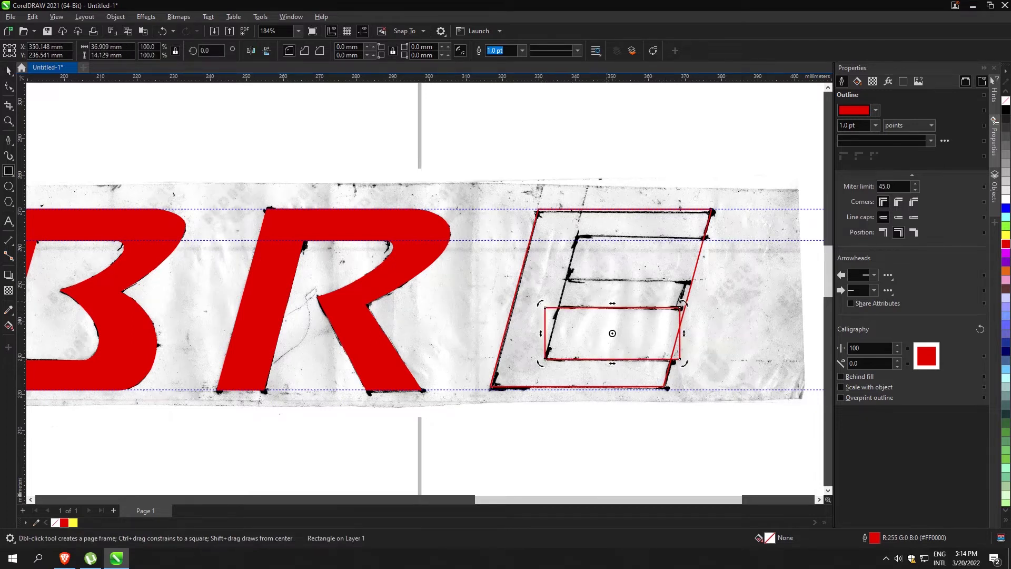
drag(611, 303, 627, 303)
- Trim the E's slanted outline with the lower opening shape
key(space)
shift+click(537, 270)
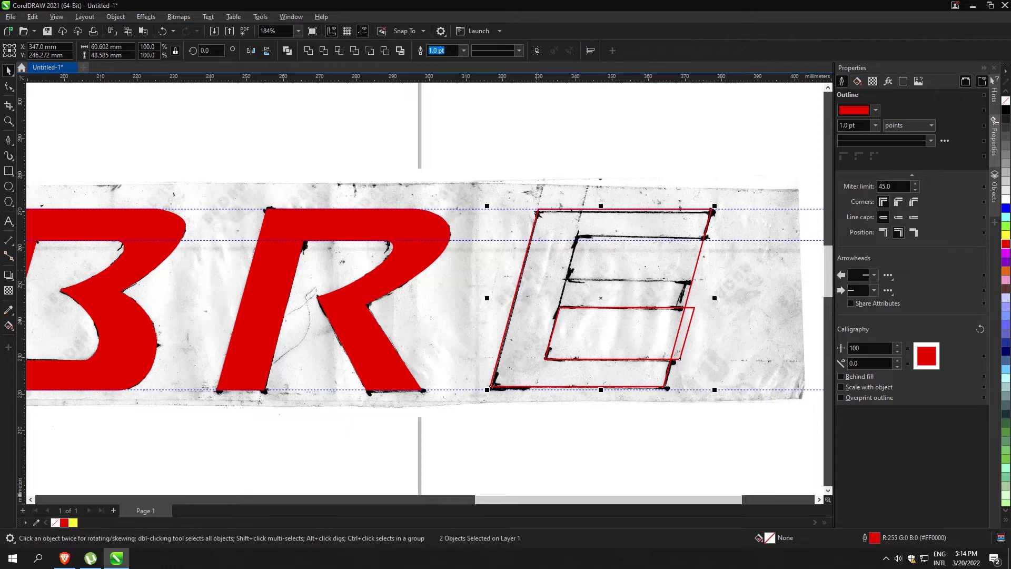
click(323, 50)
- Move the cutting shape to the E's upper opening, convert it to curves and raise its lower nodes to the sketched line
drag(597, 333, 642, 240)
key(F10)
click(653, 51)
drag(548, 282, 711, 305)
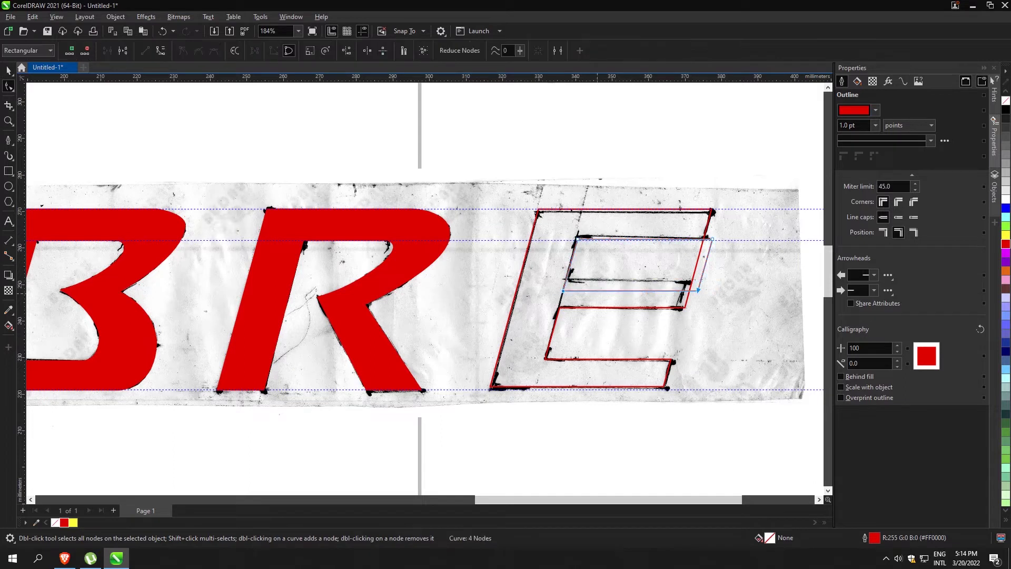
scroll(673, 289, up, 1)
drag(452, 292, 457, 275)
drag(727, 268, 727, 269)
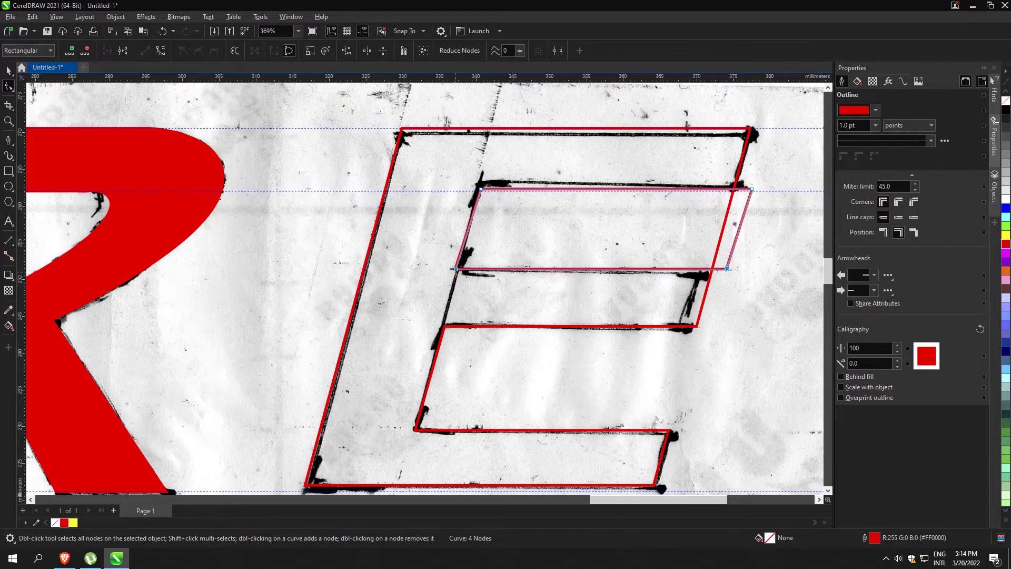
- Trim the upper opening out of the E and delete the cutting shape
scroll(456, 268, up, 4)
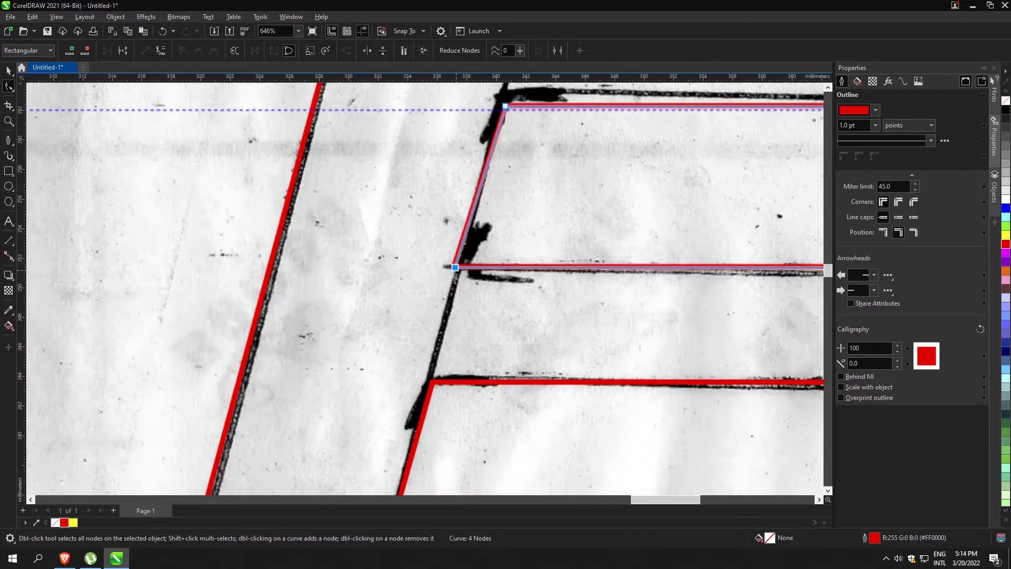
scroll(456, 268, down, 6)
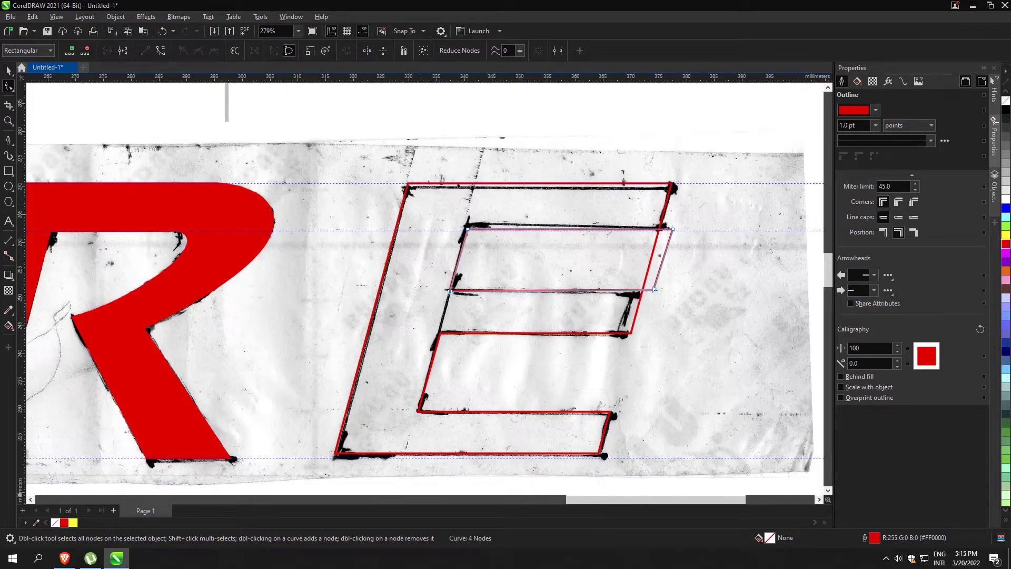
key(space)
shift+click(413, 301)
click(664, 257)
key(Delete)
- Select the end nodes of the E's middle arm, and fill the E with red
click(637, 310)
key(space)
drag(661, 275, 614, 348)
scroll(631, 334, up, 3)
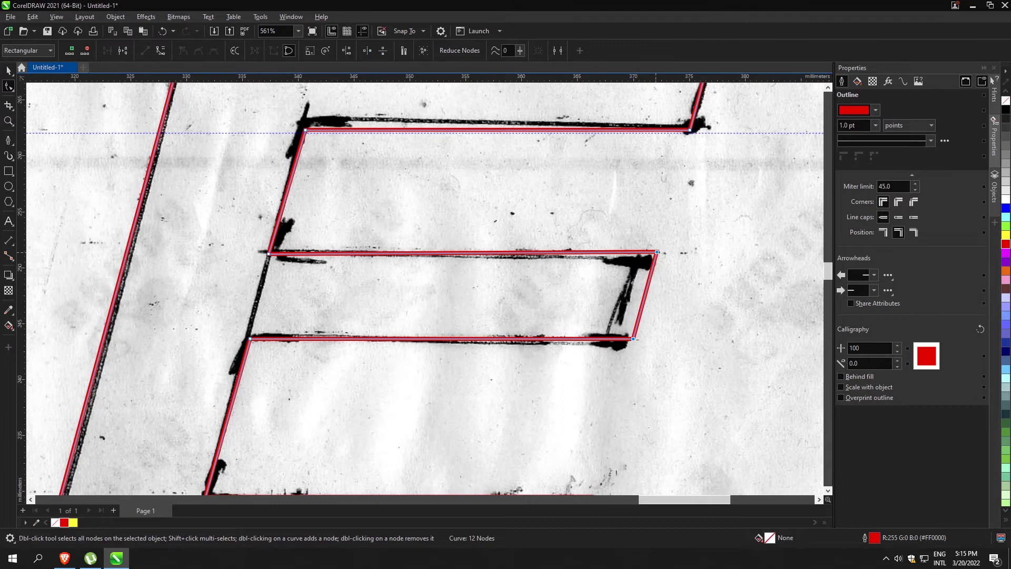
key(space)
click(1005, 243)
- Trace the C's upper end, top edge and outer left curve with the Pen tool, keeping the top edge on the guideline
scroll(664, 379, down, 5)
scroll(550, 368, down, 3)
scroll(200, 376, up, 5)
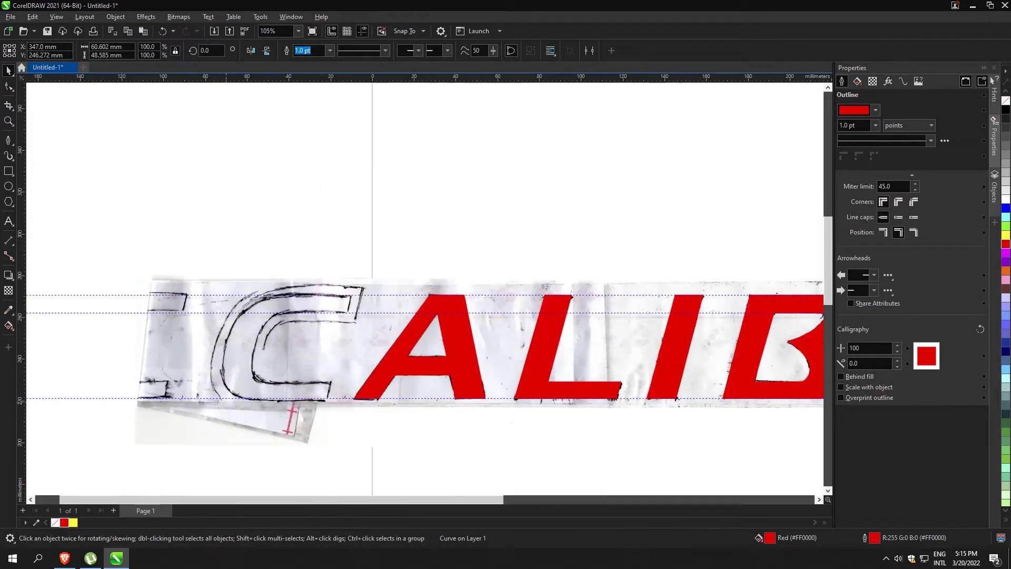
key(space)
scroll(286, 192, up, 3)
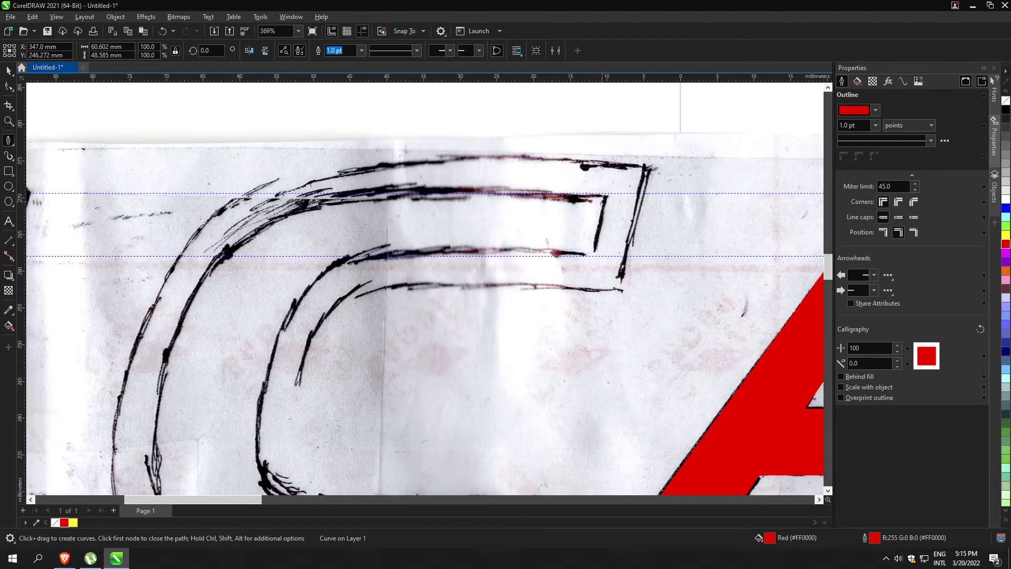
click(594, 256)
click(606, 193)
click(370, 193)
drag(147, 343, 151, 355)
click(154, 479)
- Complete the C's outline along its lower curve, slanted lower end and inner edge, and fill it with red
scroll(201, 362, down, 4)
scroll(201, 440, up, 4)
drag(242, 410, 317, 427)
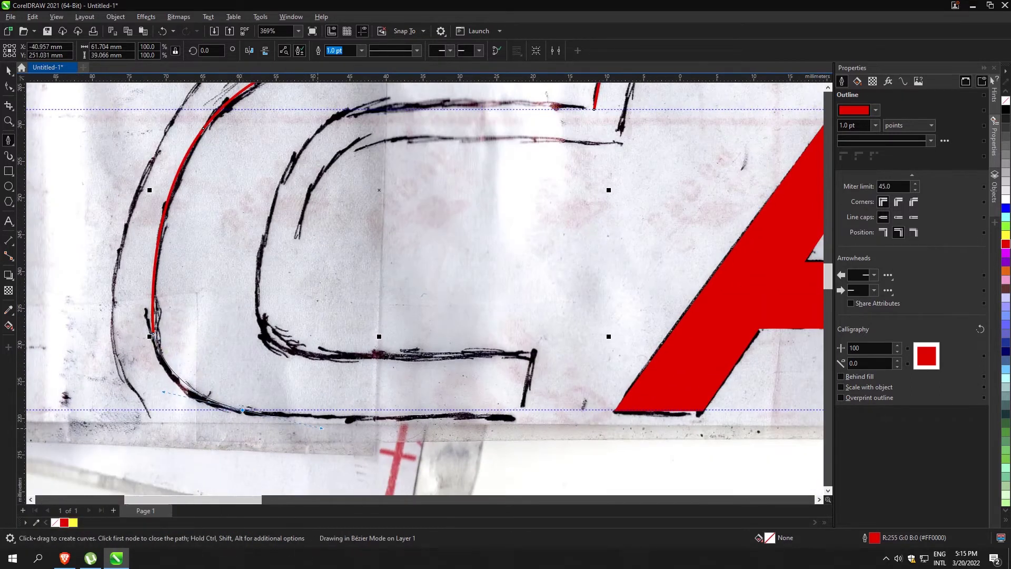
click(520, 414)
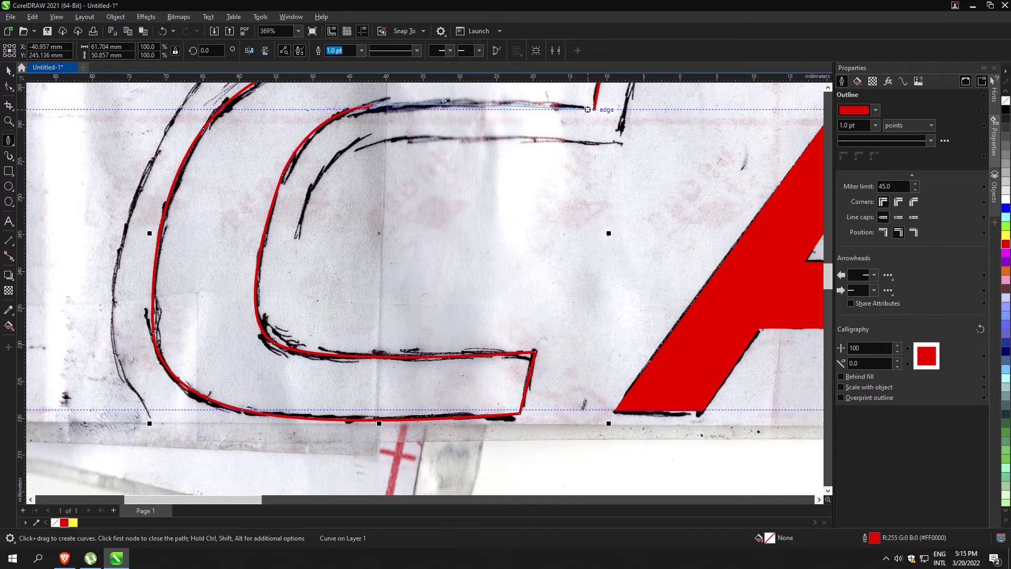
scroll(482, 319, down, 2)
click(64, 522)
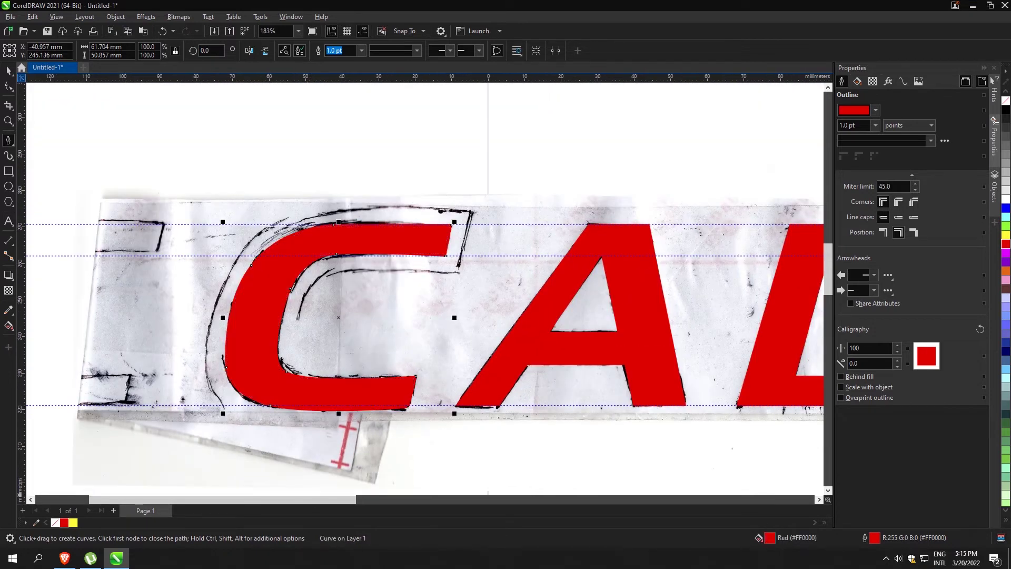
- Select all seven CALIBRE letters and combine them into a single curve
key(space)
key(Escape)
scroll(402, 300, down, 2)
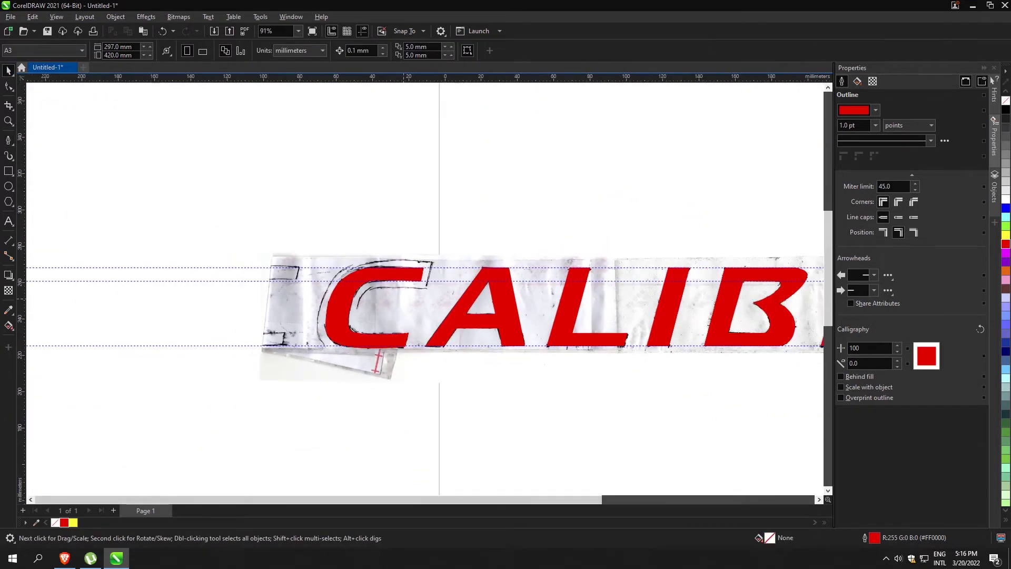
click(416, 275)
shift+click(485, 289)
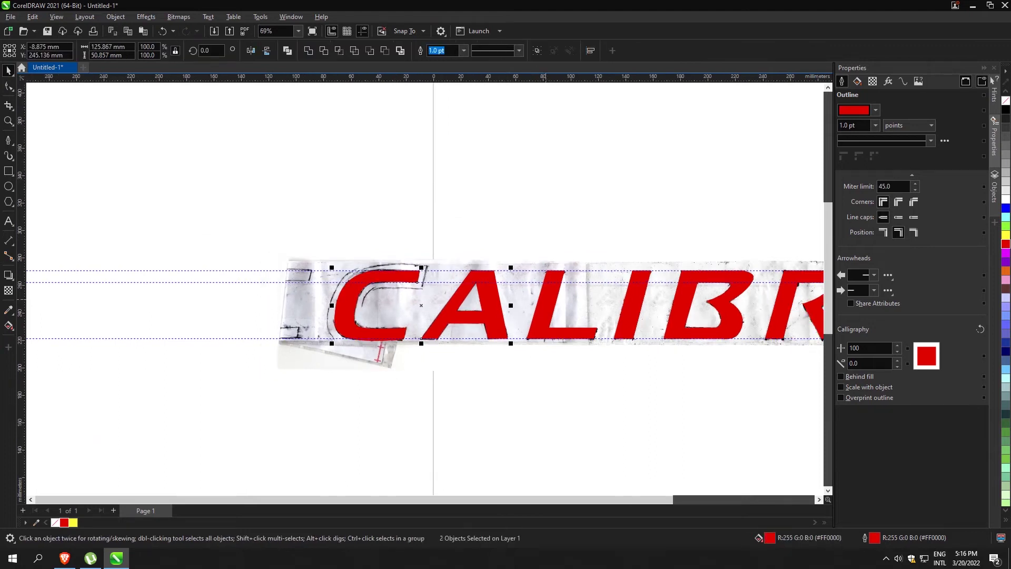
click(818, 499)
click(818, 499)
click(819, 499)
shift+click(612, 275)
key(ctrl+l)
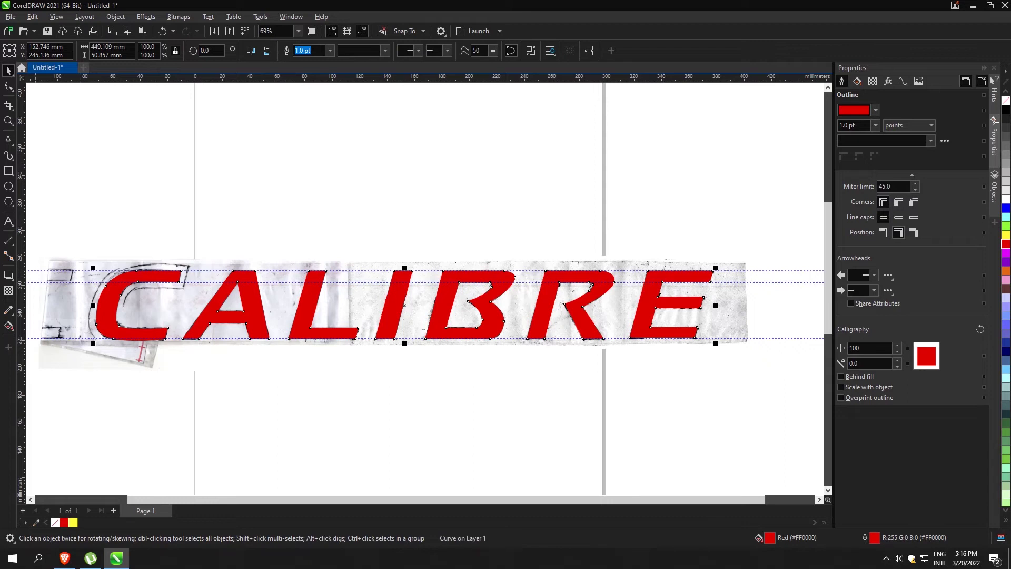
- Add a black outside contour with a 4.0 mm offset to the combined lettering, and break it apart from the letters
scroll(21, 273, up, 1)
click(8, 274)
click(52, 289)
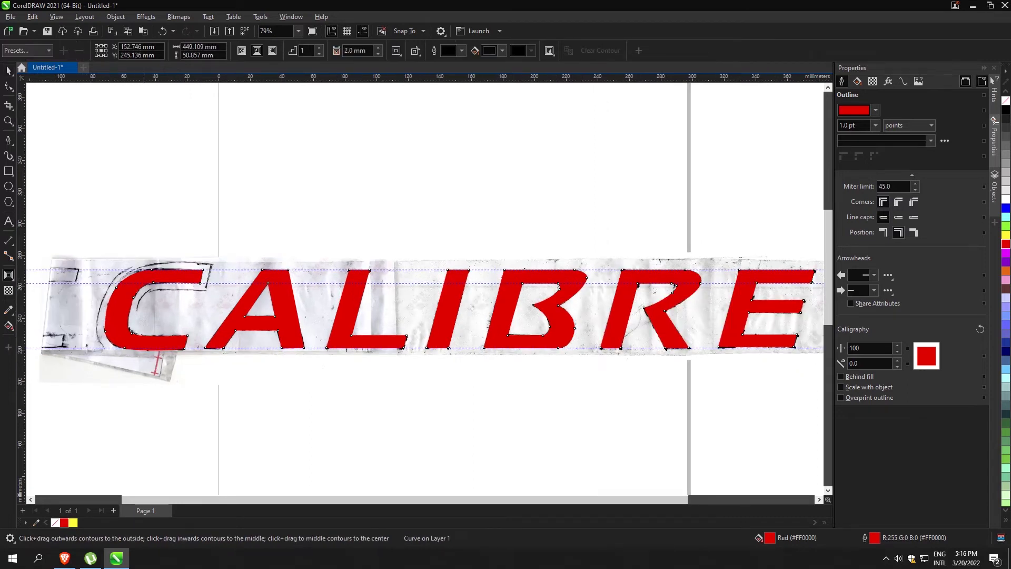
drag(113, 309, 104, 309)
click(378, 48)
click(378, 48)
click(378, 48)
click(378, 48)
click(378, 54)
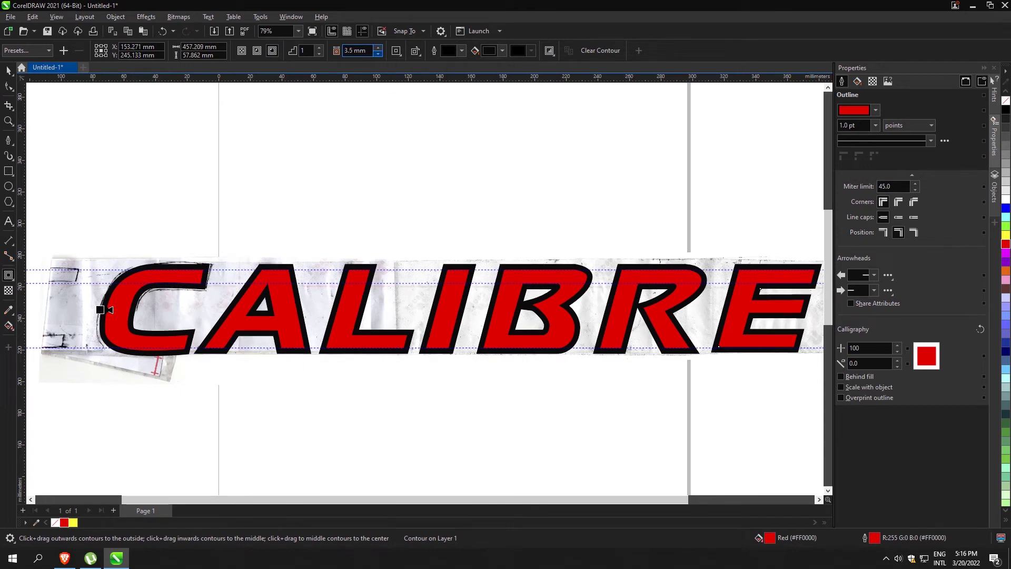
click(378, 48)
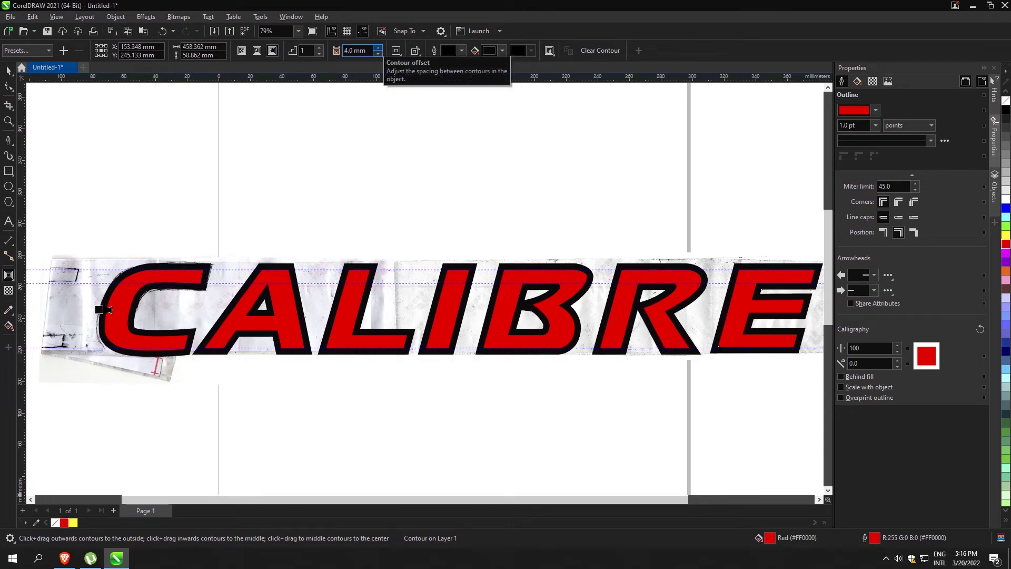
click(8, 71)
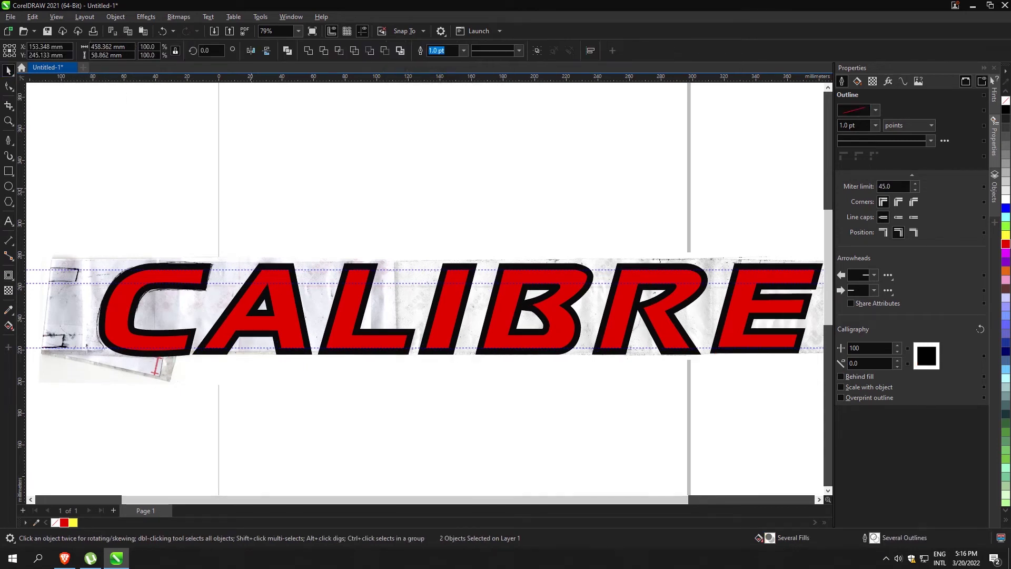
- Move both scanned sketches out from behind the lettering and delete them
click(431, 211)
scroll(502, 303, down, 1)
drag(292, 296, 374, 133)
key(Delete)
drag(456, 300, 500, 192)
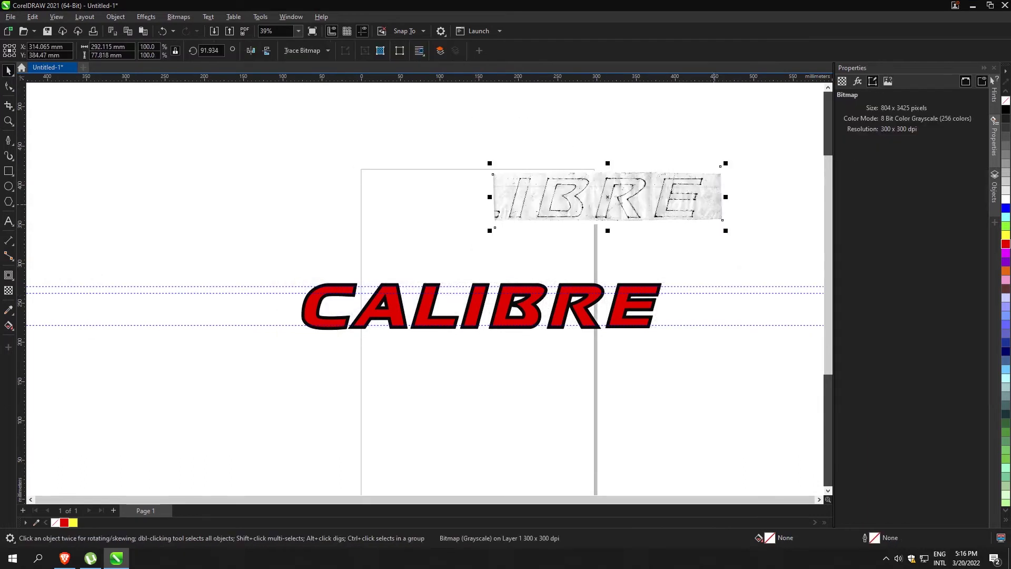
key(Delete)
- Fill the red inner lettering with light grey and remove its outline, keeping it in place inside the black contour
drag(338, 289, 347, 249)
key(ctrl+z)
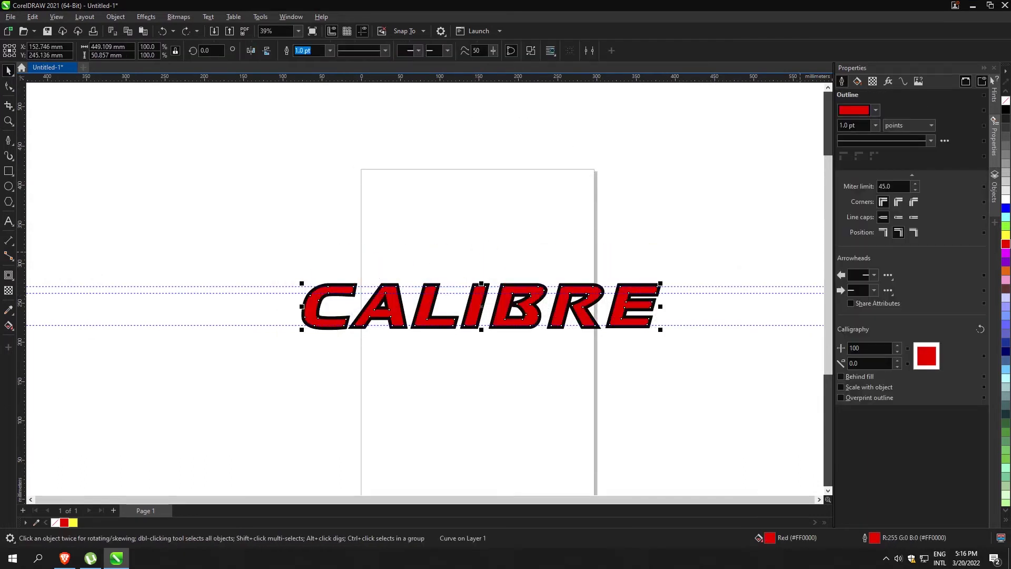
key(F5)
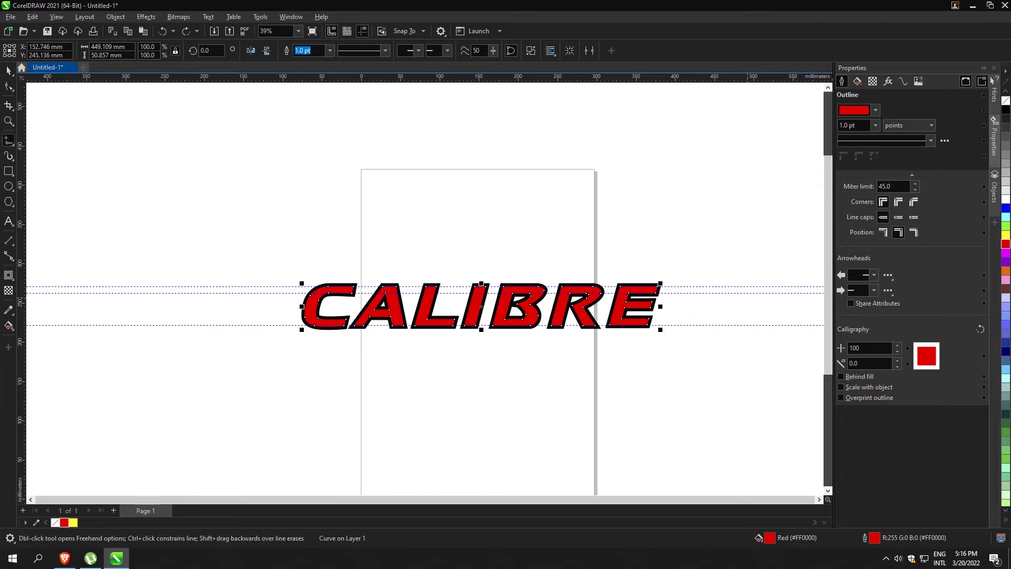
key(space)
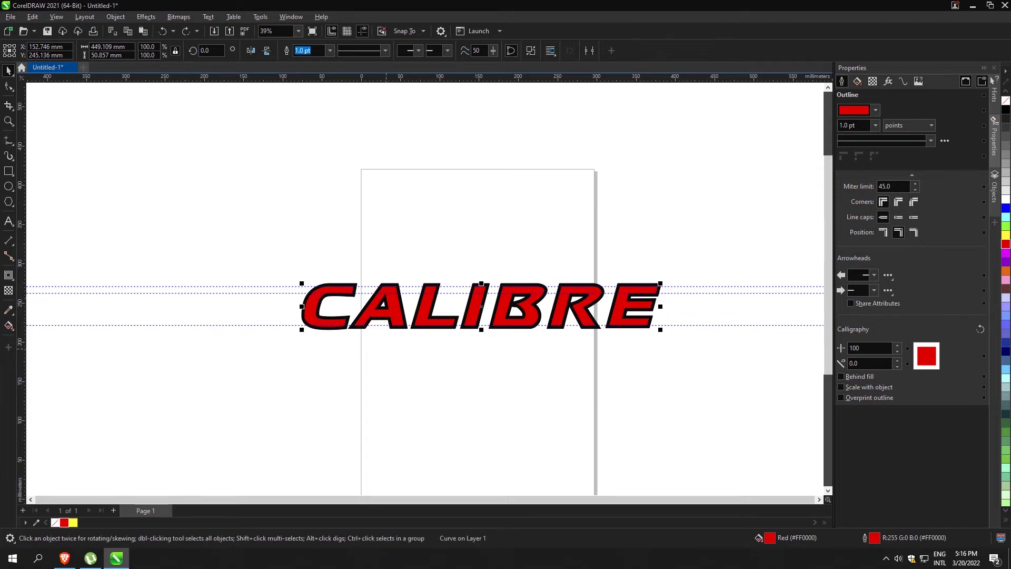
scroll(522, 319, up, 3)
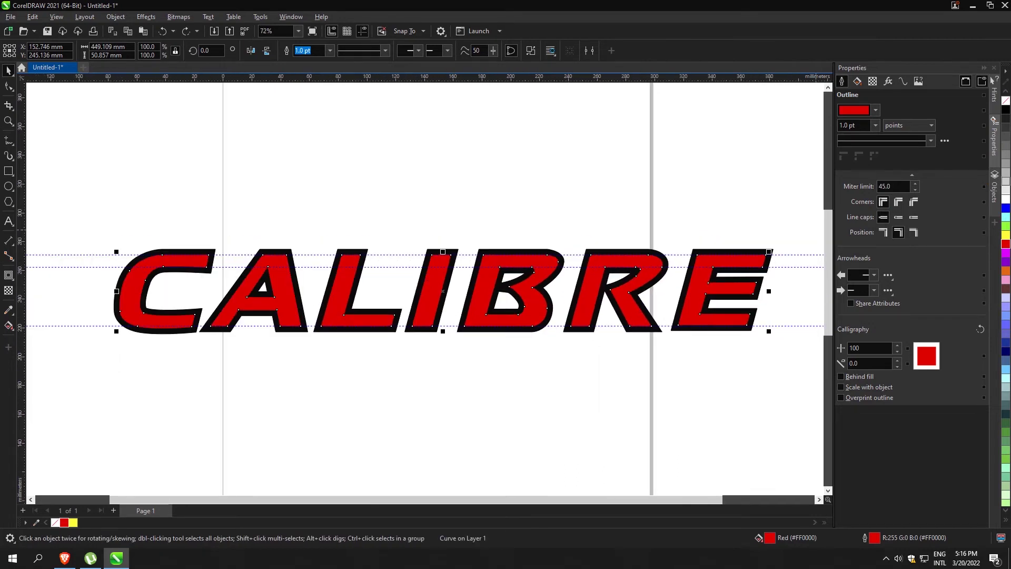
click(1005, 181)
right_click(1006, 100)
- Clear the guidelines from the finished lettering
click(789, 270)
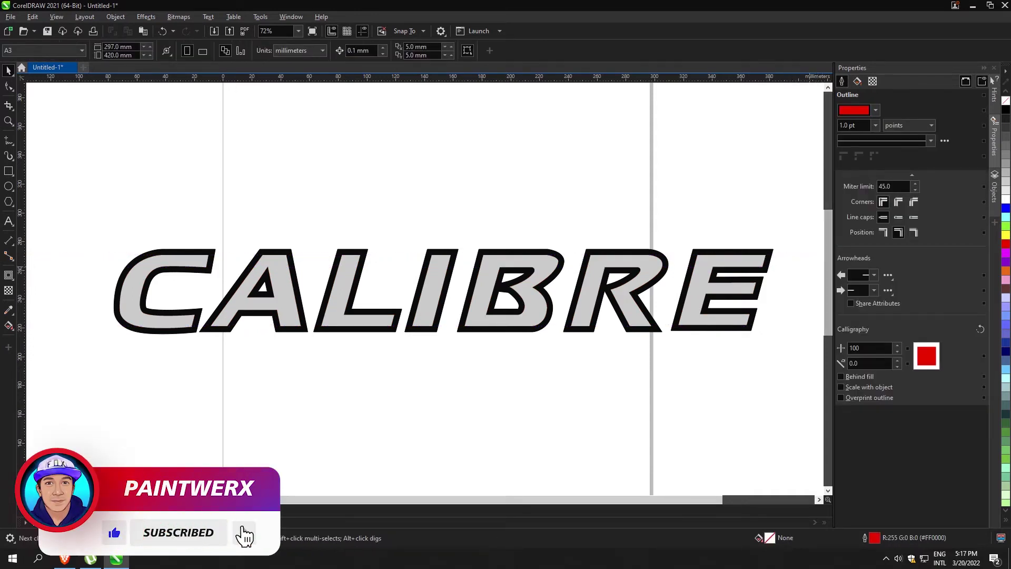
scroll(792, 270, up, 1)
scroll(289, 526, left, 1)
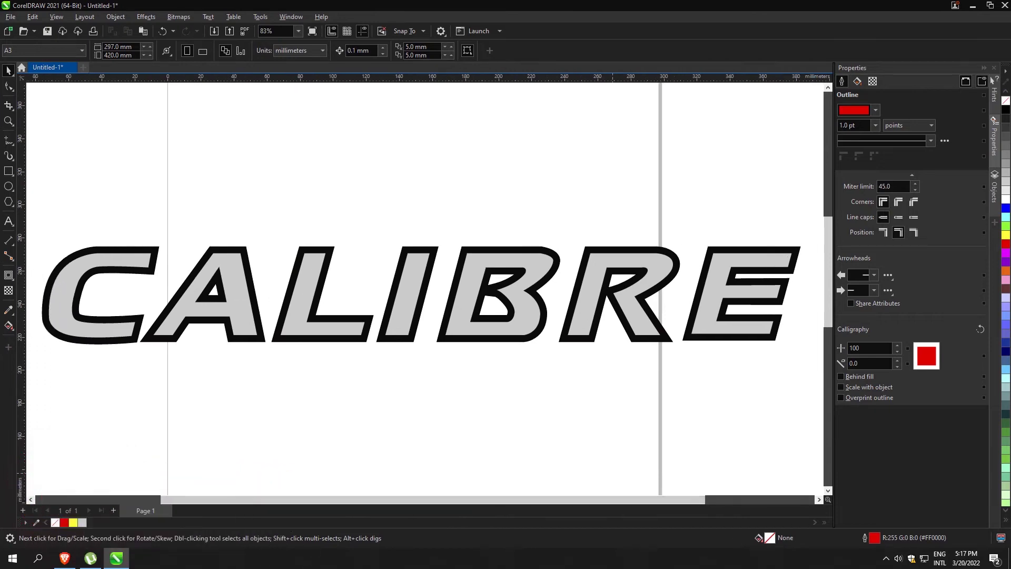